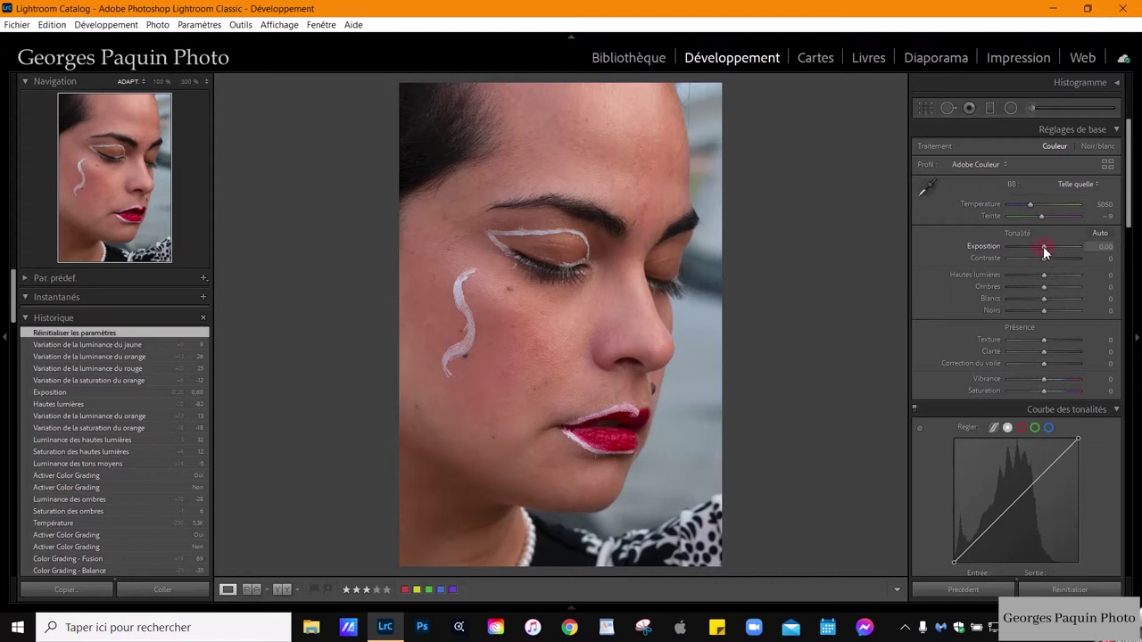
Step: Raise the exposure to +0,90 and convert the portrait to black and white
{"action": "left_click_drag", "start_coordinate": [1044, 246], "coordinate": [1050, 249]}
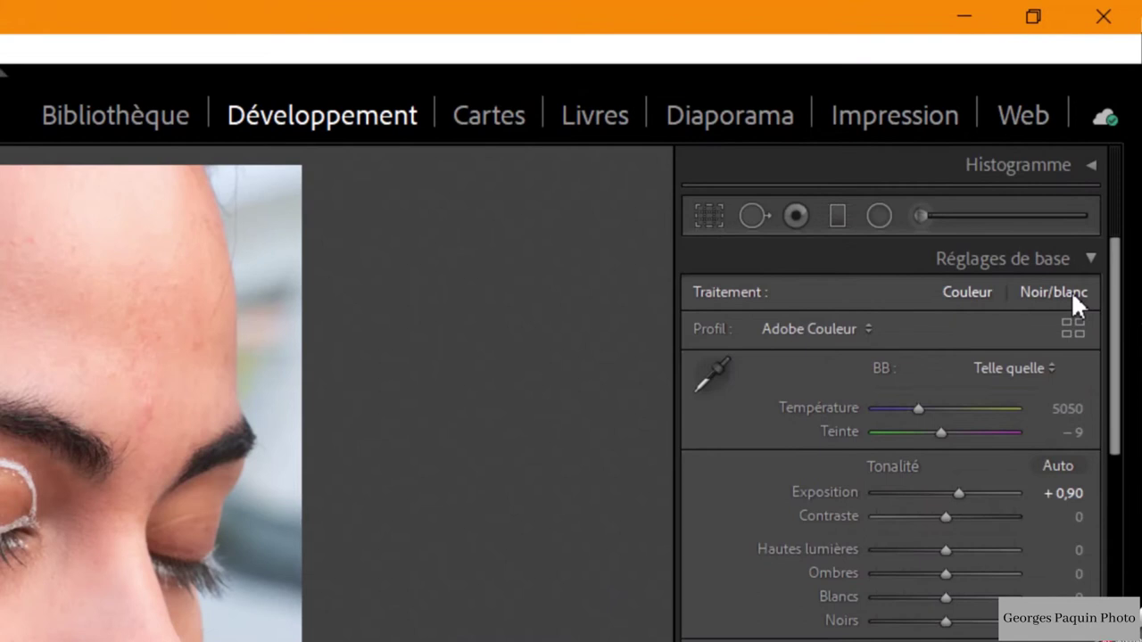
{"action": "left_click", "coordinate": [1073, 301]}
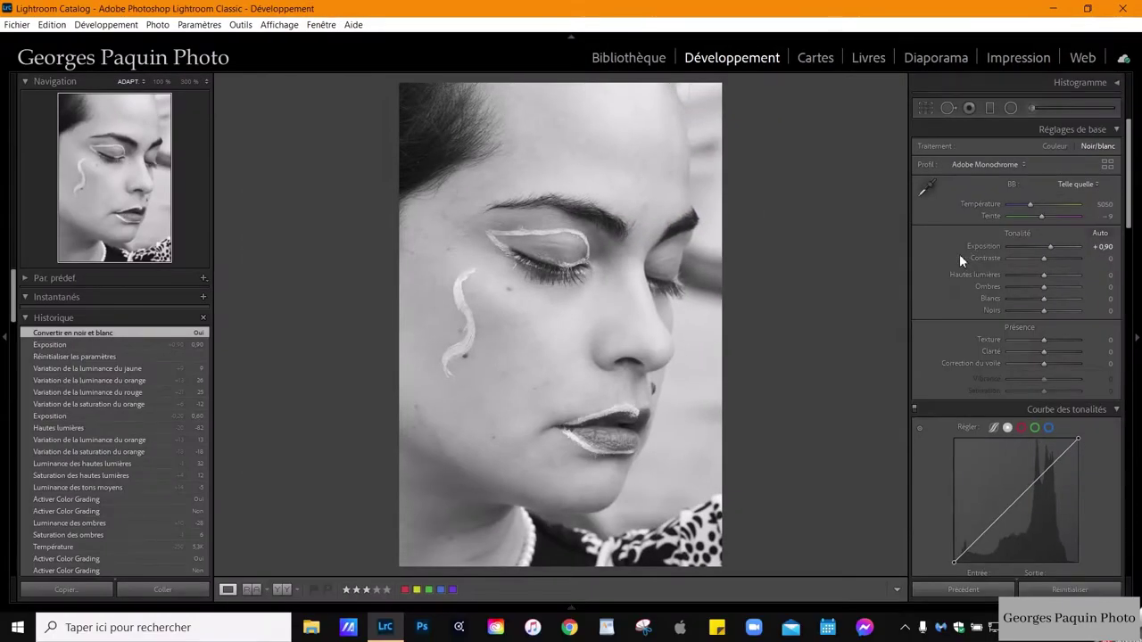
{"action": "scroll", "coordinate": [961, 256], "scroll_direction": "down", "scroll_amount": 5}
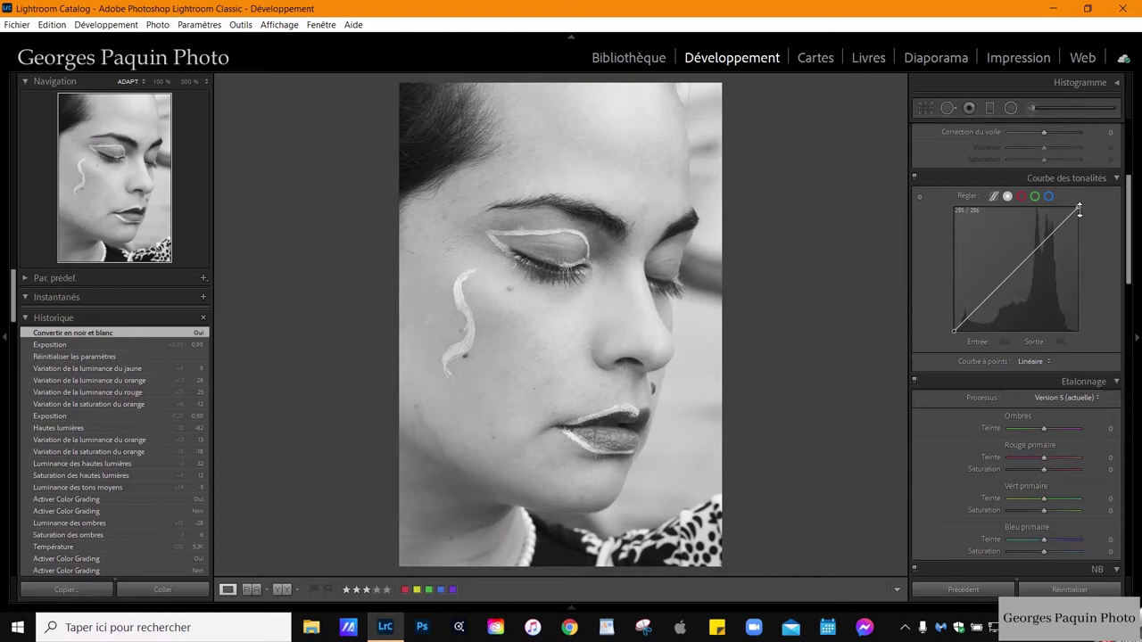
Step: Lower the tone curve's white point and add a point at input 78 pulled down to 40
{"action": "left_click_drag", "start_coordinate": [1080, 207], "coordinate": [1081, 219]}
{"action": "left_click_drag", "start_coordinate": [1082, 220], "coordinate": [1082, 226]}
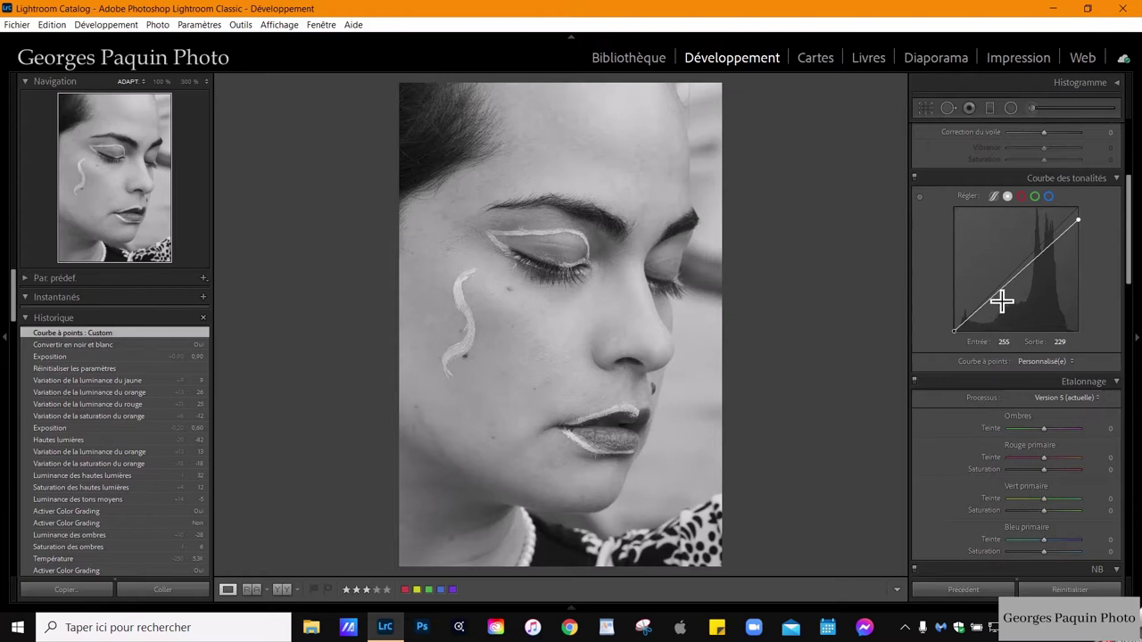
{"action": "left_click_drag", "start_coordinate": [995, 298], "coordinate": [991, 313]}
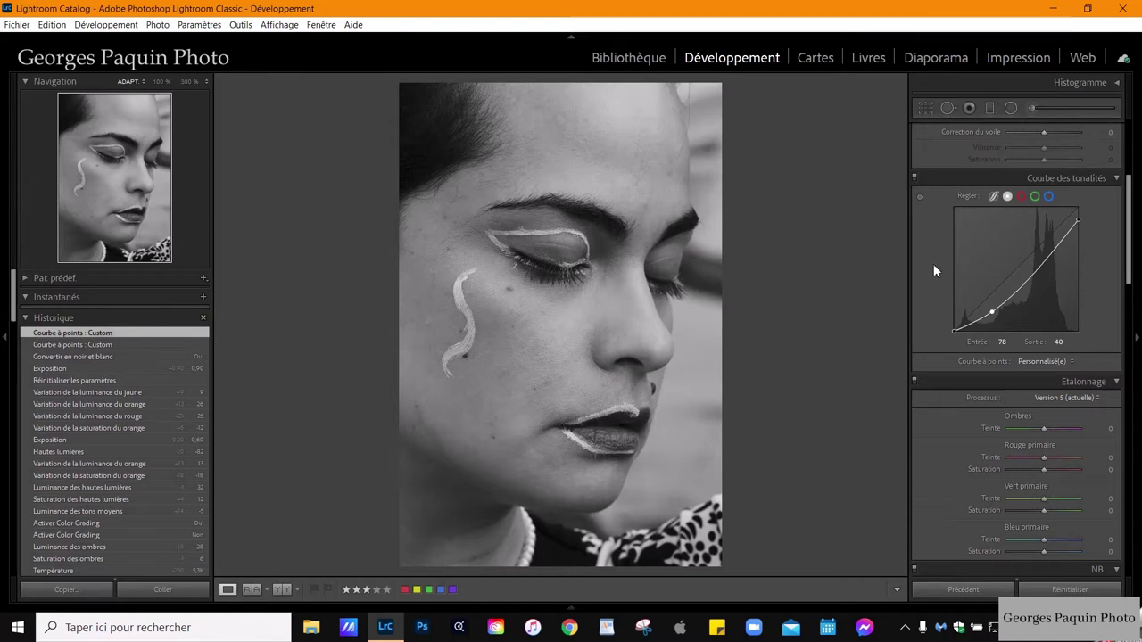
{"action": "scroll", "coordinate": [933, 263], "scroll_direction": "up", "scroll_amount": 5}
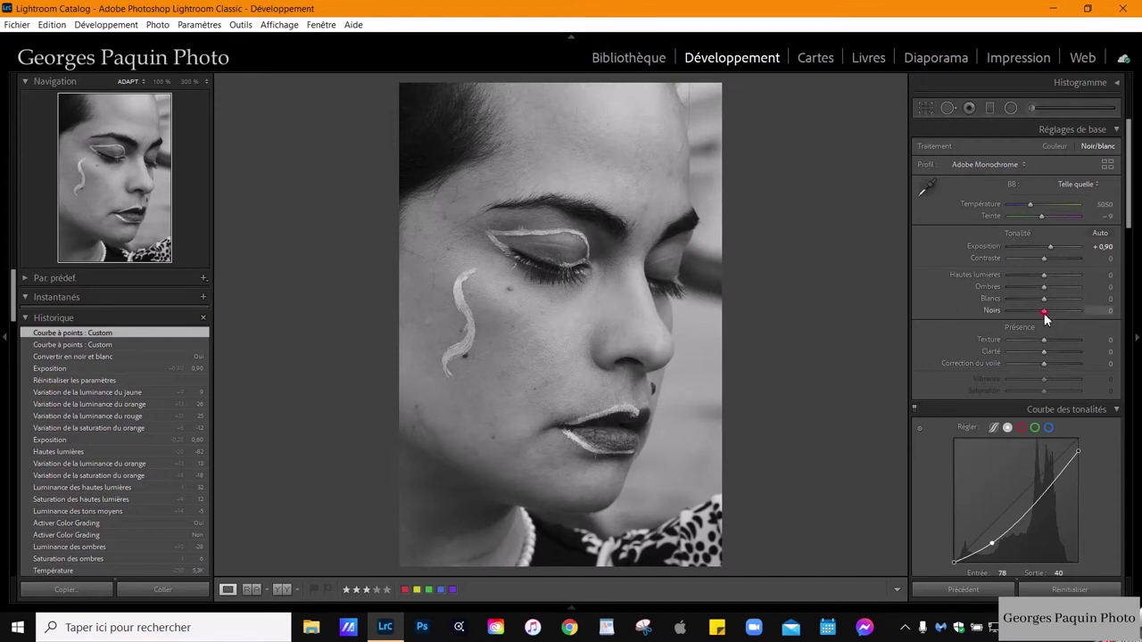
Step: In Basic adjustments, set Blacks −30, Shadows +35 and Highlights −55
{"action": "key", "text": "Down"}
{"action": "key", "text": "Down"}
{"action": "key", "text": "Down"}
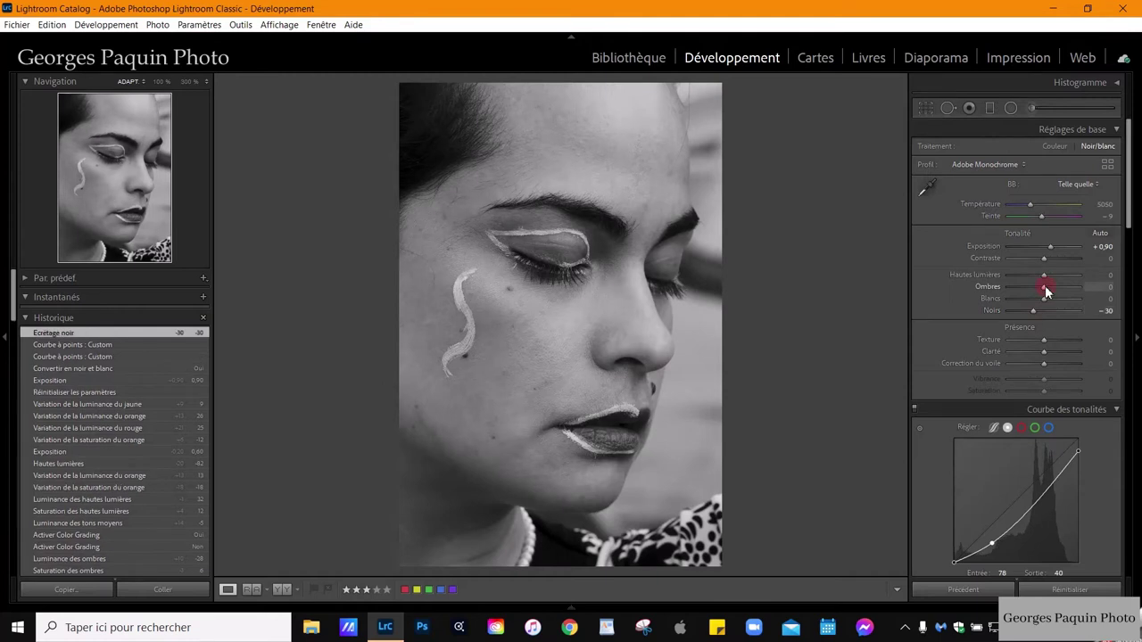
{"action": "key", "text": "Up"}
{"action": "key", "text": "Up"}
{"action": "key", "text": "Up"}
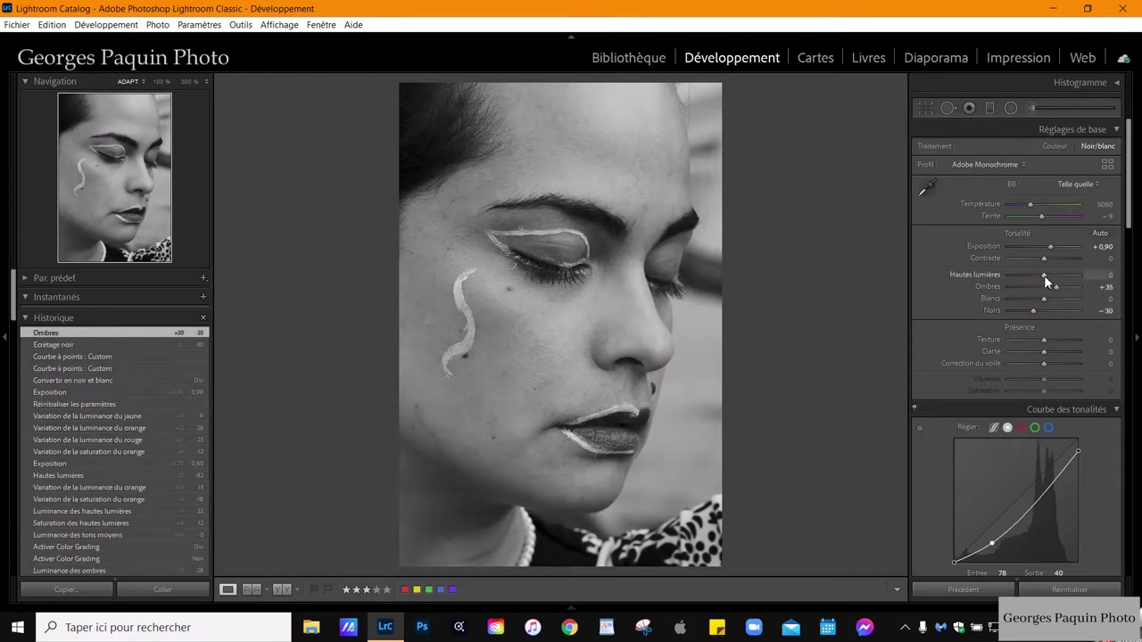
{"action": "key", "text": "Down"}
{"action": "key", "text": "Down"}
{"action": "key", "text": "Down"}
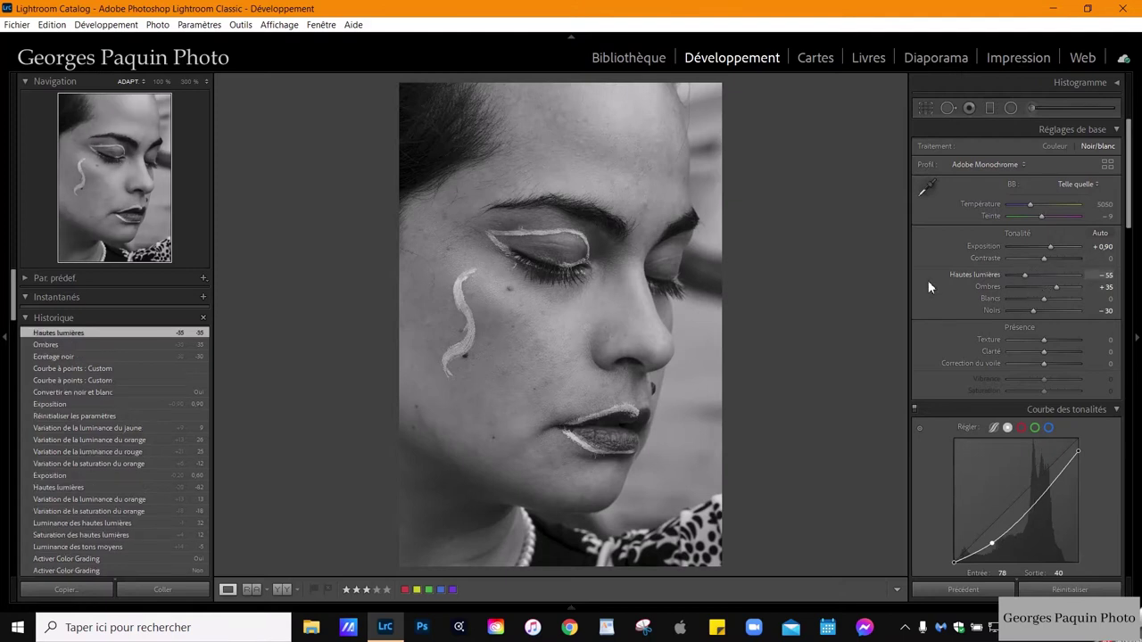
{"action": "scroll", "coordinate": [933, 284], "scroll_direction": "down", "scroll_amount": 3}
{"action": "scroll", "coordinate": [933, 284], "scroll_direction": "down", "scroll_amount": 5}
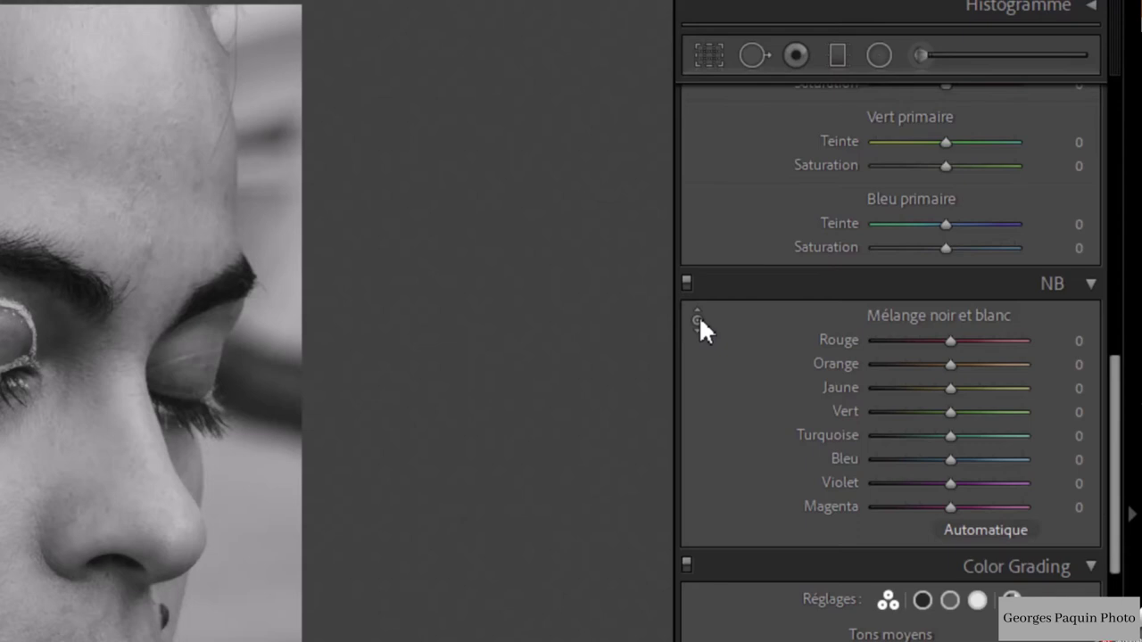
Step: In the B&W mix, set Red −9, Orange −17 and Yellow −10 with the targeted tool and sliders
{"action": "left_click", "coordinate": [700, 322]}
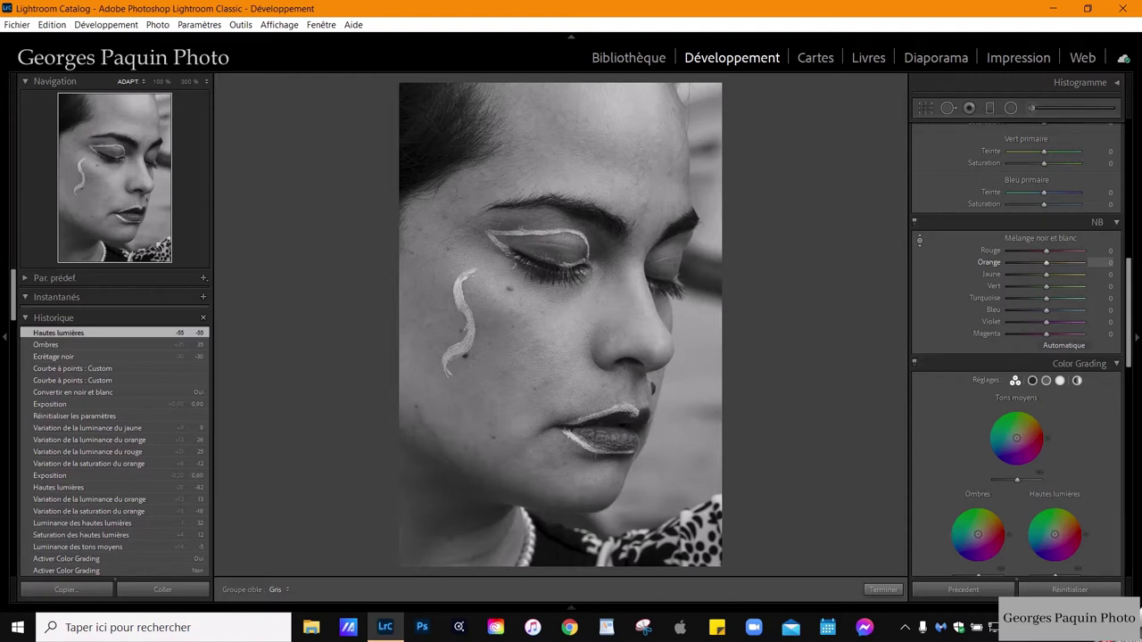
{"action": "left_click_drag", "start_coordinate": [625, 321], "coordinate": [625, 365]}
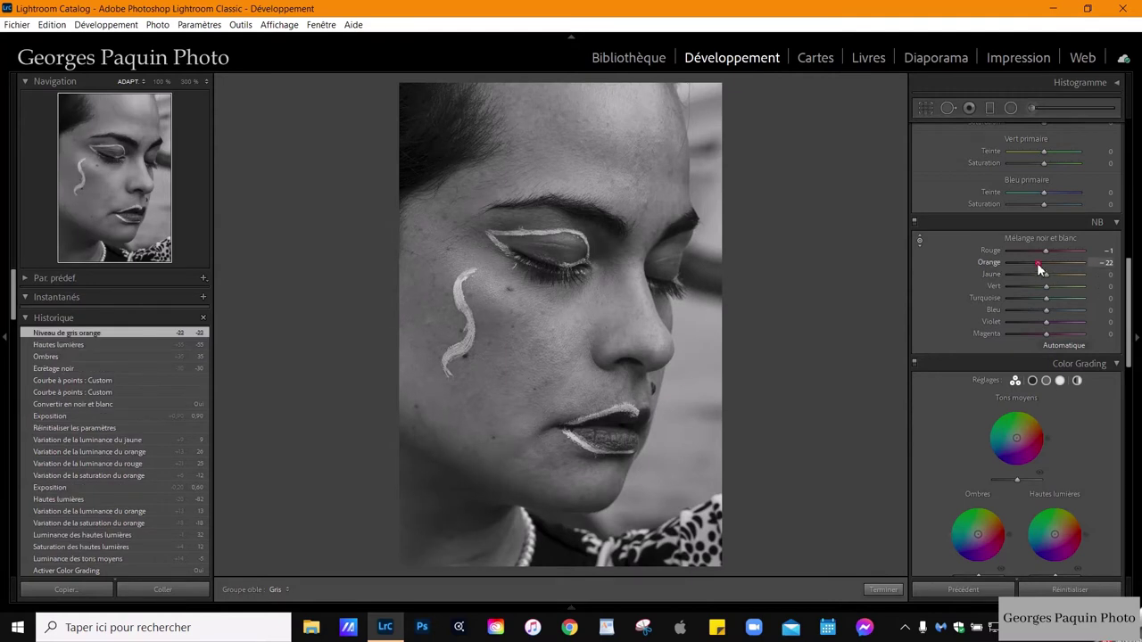
{"action": "left_click_drag", "start_coordinate": [1036, 262], "coordinate": [1038, 262]}
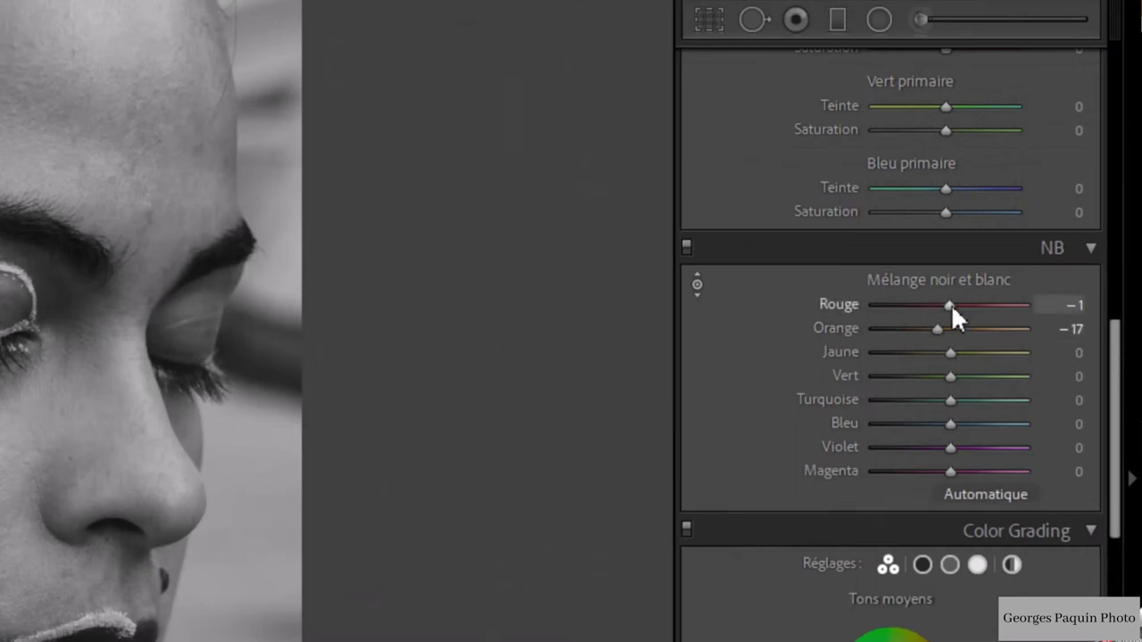
{"action": "left_click_drag", "start_coordinate": [952, 304], "coordinate": [945, 309]}
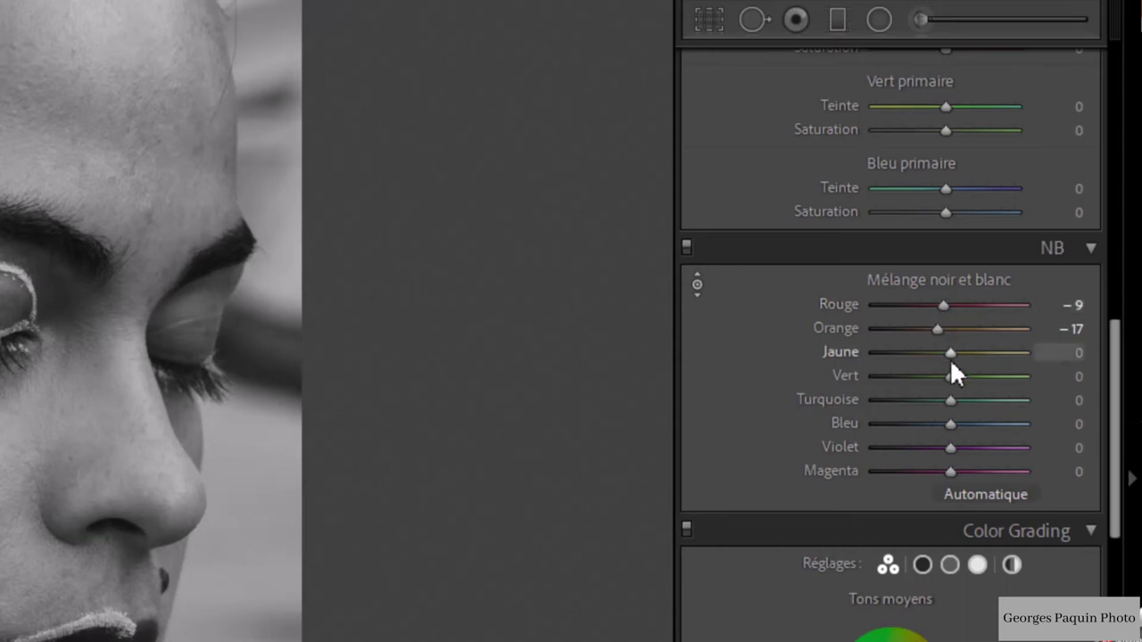
{"action": "left_click_drag", "start_coordinate": [951, 356], "coordinate": [944, 367]}
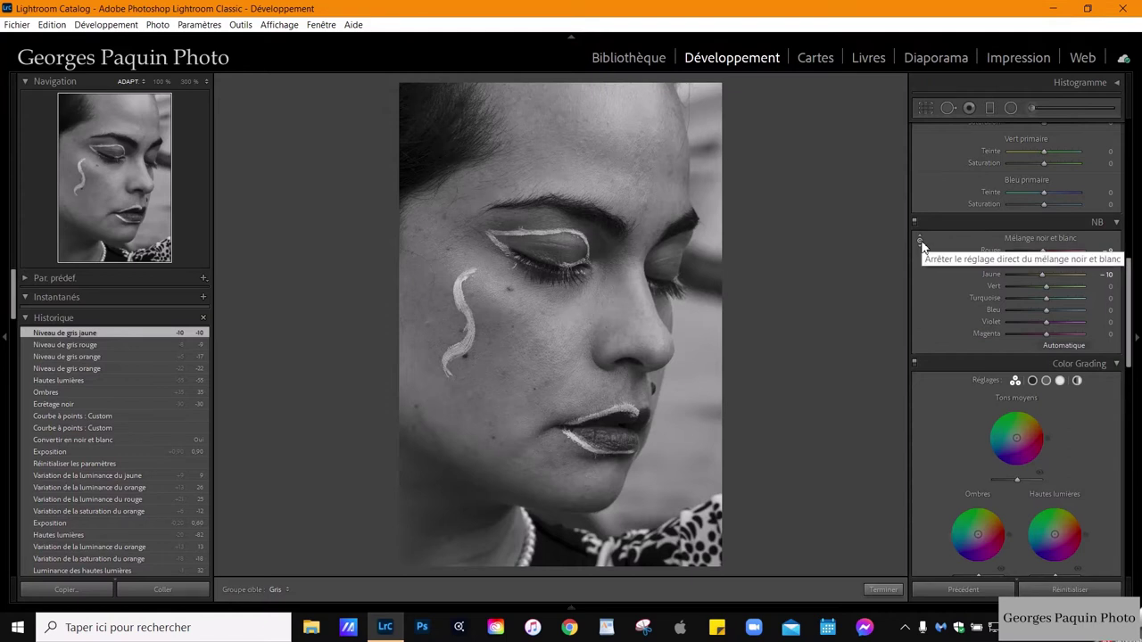
{"action": "left_click", "coordinate": [882, 590]}
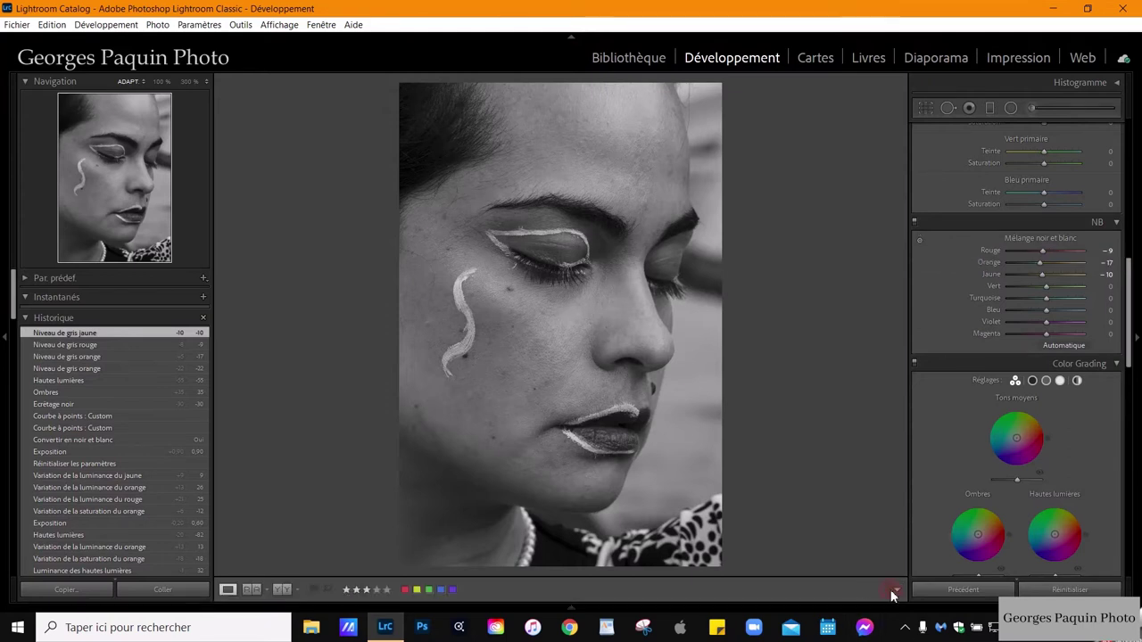
{"action": "scroll", "coordinate": [971, 375], "scroll_direction": "up", "scroll_amount": 5}
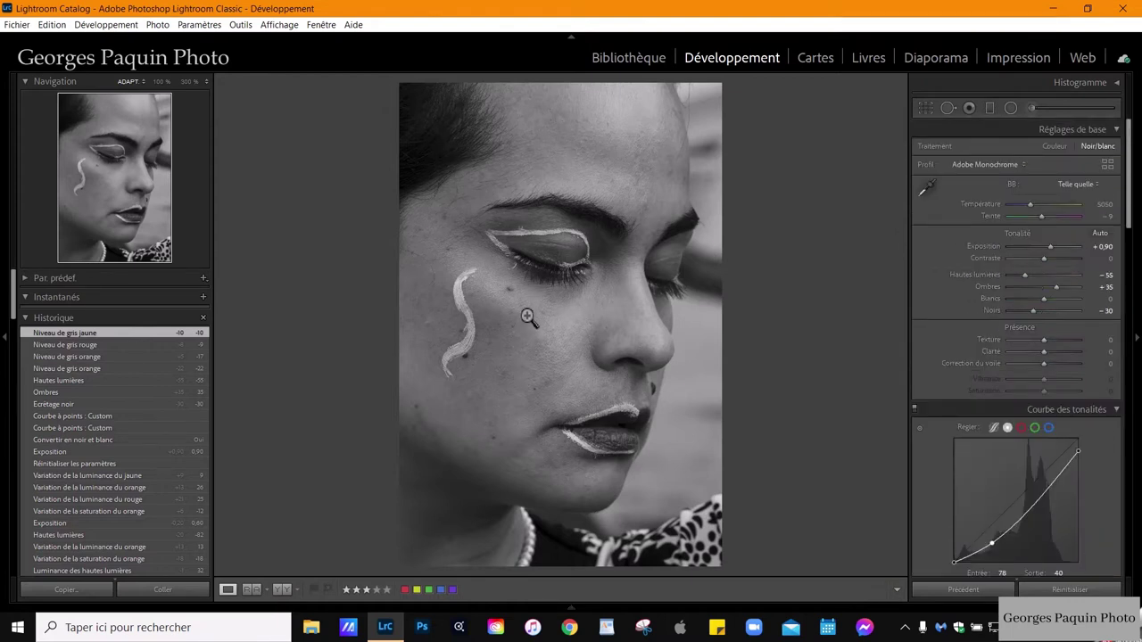
{"action": "scroll", "coordinate": [935, 289], "scroll_direction": "down", "scroll_amount": 5}
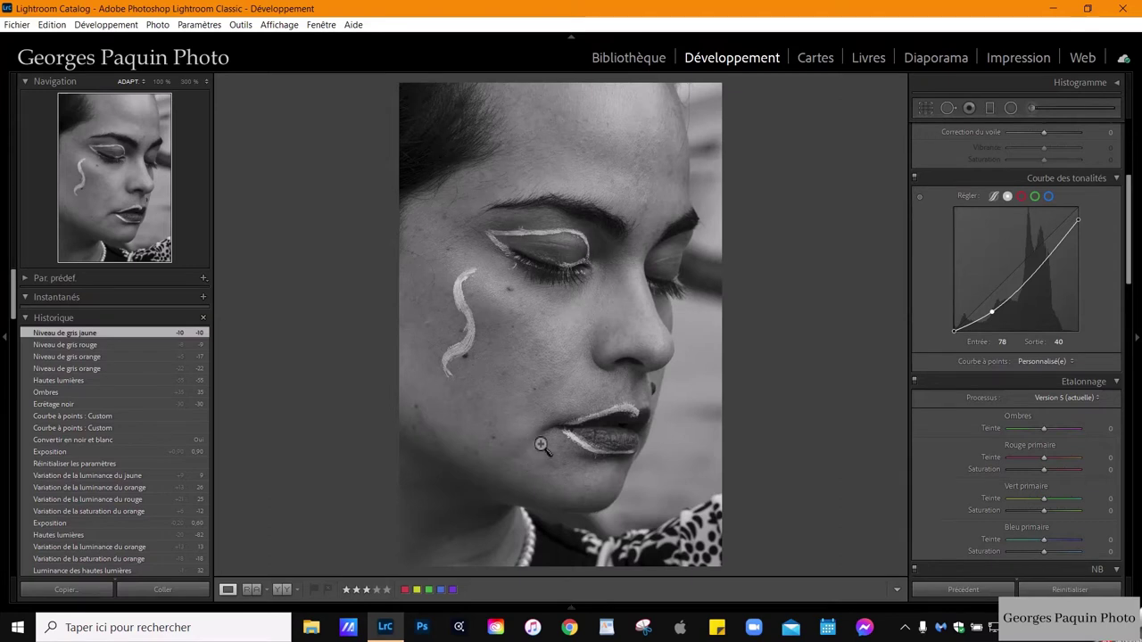
Step: Set up an Adjustment Brush with density 70, flow 81, Exposure −0,69 and size 31
{"action": "left_click", "coordinate": [1033, 108]}
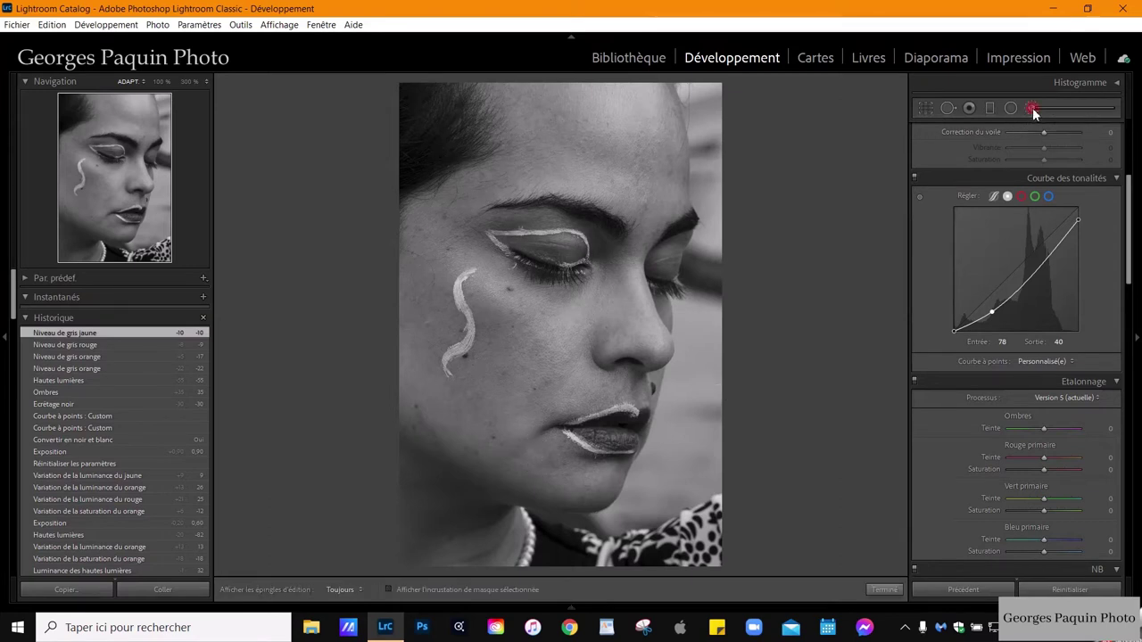
{"action": "scroll", "coordinate": [944, 366], "scroll_direction": "down", "scroll_amount": 3}
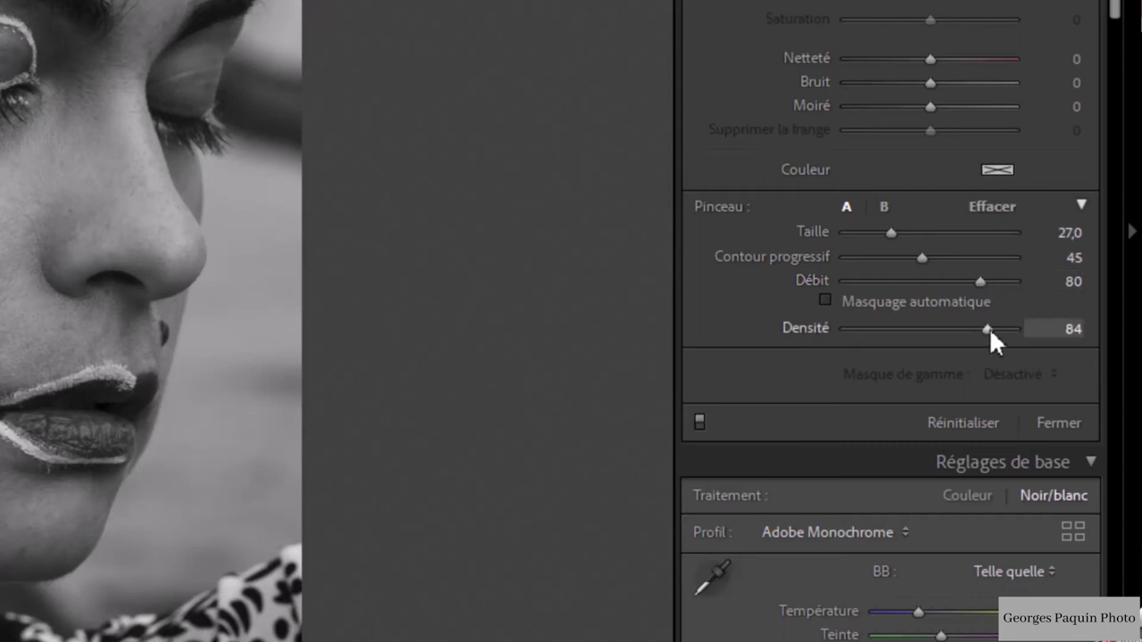
{"action": "left_click_drag", "start_coordinate": [992, 339], "coordinate": [964, 340]}
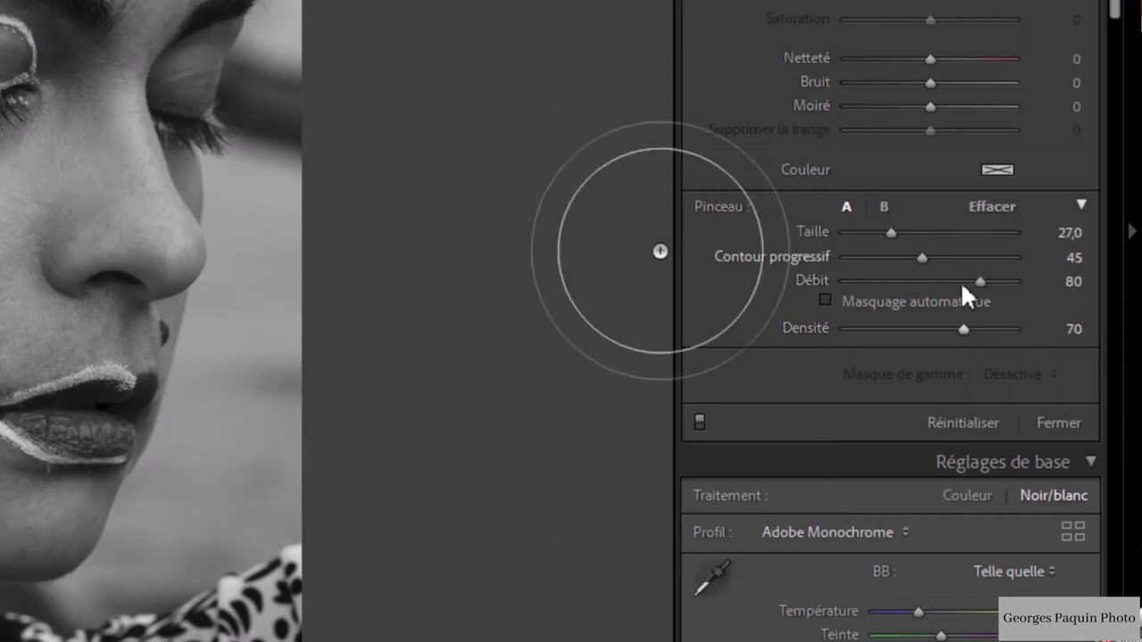
{"action": "left_click_drag", "start_coordinate": [981, 282], "coordinate": [983, 281]}
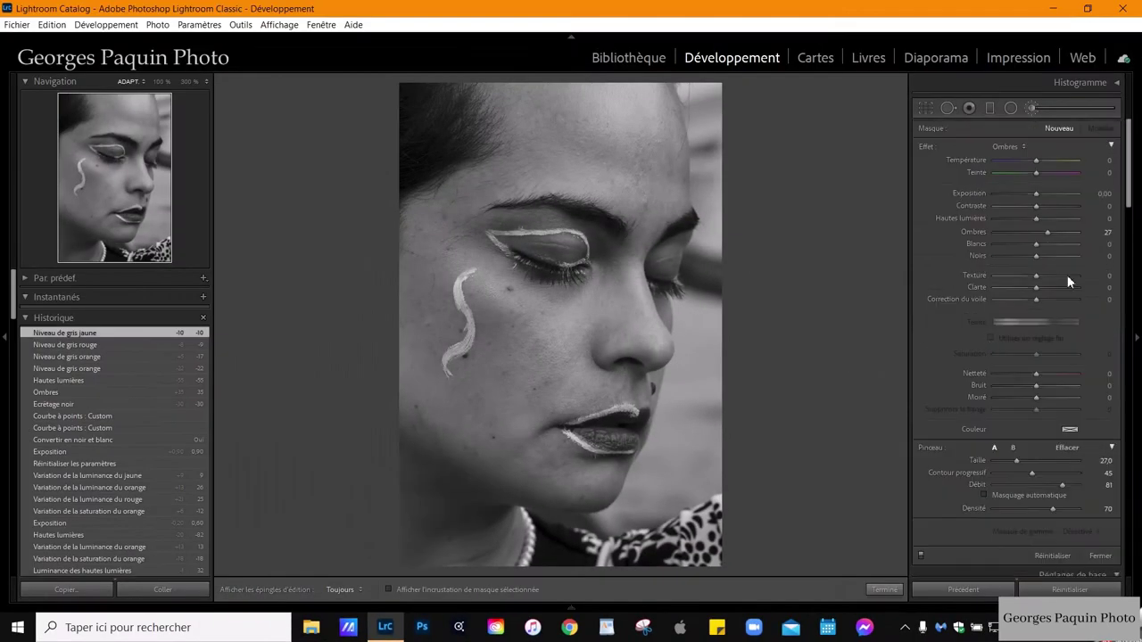
{"action": "left_click", "coordinate": [1010, 148]}
{"action": "left_click", "coordinate": [798, 193]}
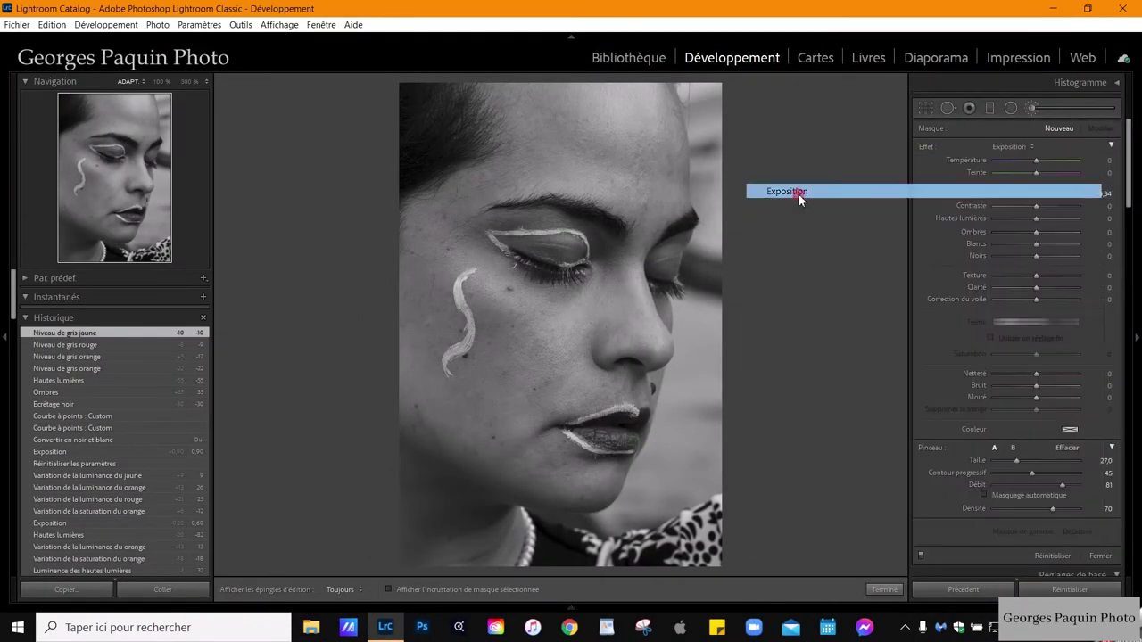
{"action": "left_click_drag", "start_coordinate": [1034, 195], "coordinate": [1029, 195]}
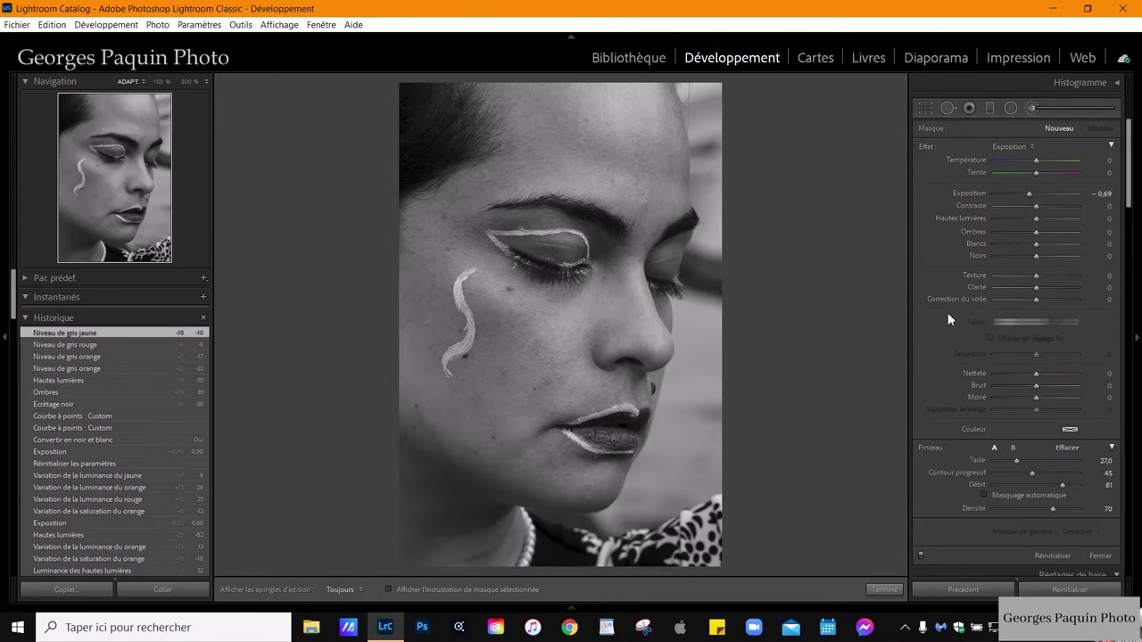
{"action": "key", "text": "bracketright"}
Step: Paint the darkening stroke down the face with the edit pins hidden
{"action": "key", "text": "h"}
{"action": "mouse_move", "coordinate": [505, 98]}
{"action": "left_mouse_down"}
{"action": "mouse_move", "coordinate": [446, 295]}
{"action": "mouse_move", "coordinate": [500, 446]}
{"action": "mouse_move", "coordinate": [531, 450]}
{"action": "mouse_move", "coordinate": [536, 196]}
{"action": "mouse_move", "coordinate": [553, 500]}
{"action": "mouse_move", "coordinate": [460, 558]}
{"action": "left_mouse_up"}
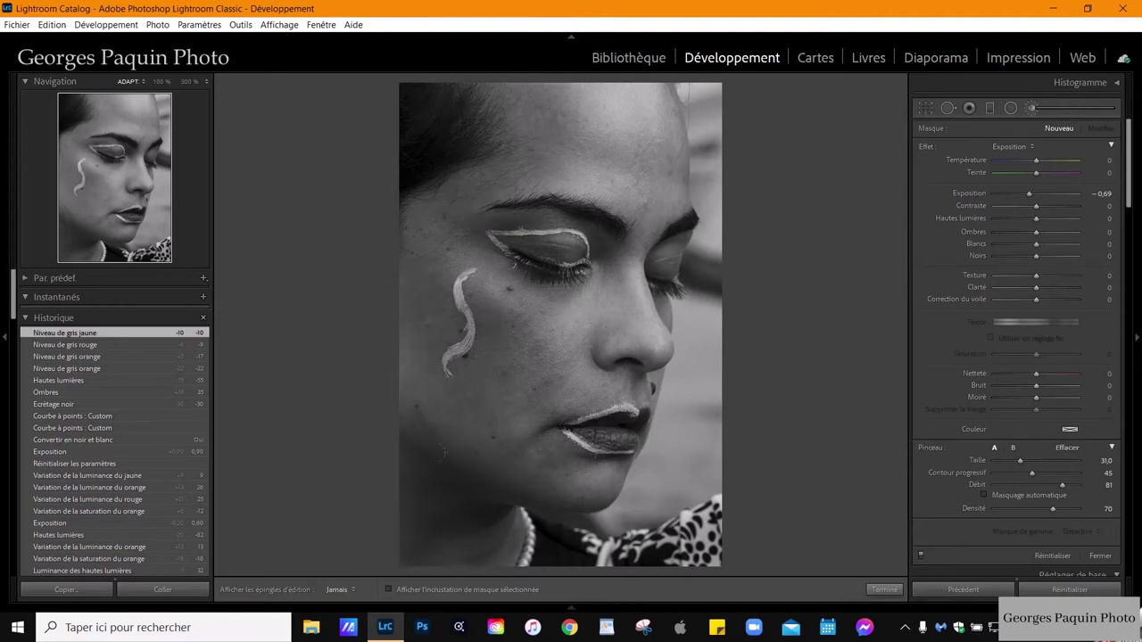
{"action": "key", "text": "h"}
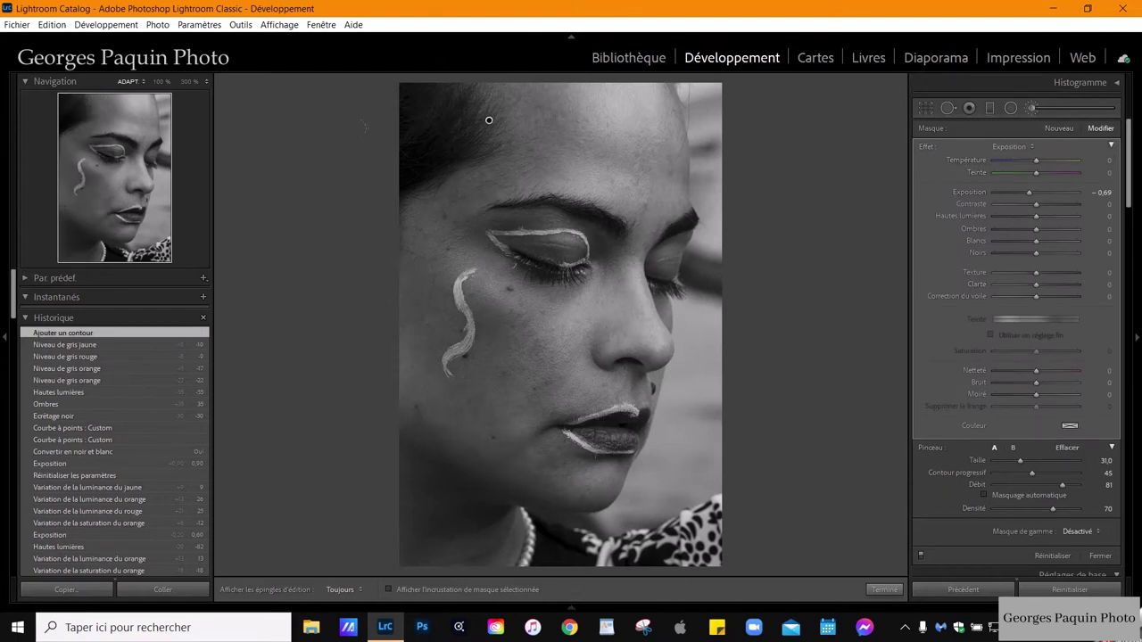
Step: Add another darkening face stroke at brush size 28 and set the range mask to Luminance
{"action": "scroll", "coordinate": [489, 119], "scroll_direction": "down", "scroll_amount": 3}
{"action": "key", "text": "h"}
{"action": "key", "text": "h"}
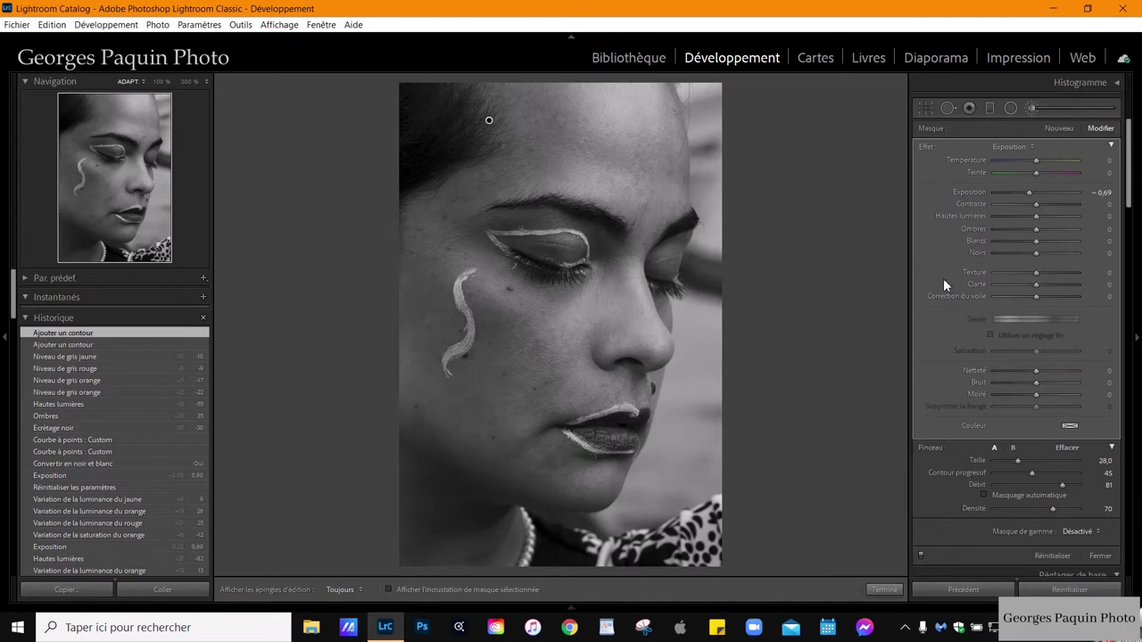
{"action": "scroll", "coordinate": [945, 279], "scroll_direction": "down", "scroll_amount": 3}
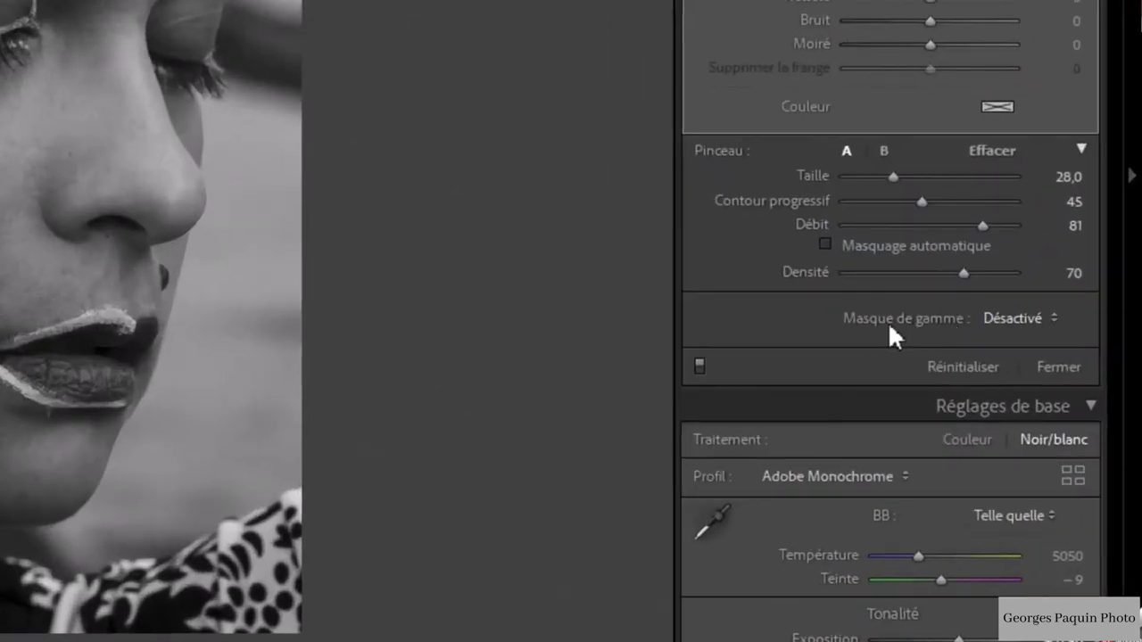
{"action": "mouse_move", "coordinate": [904, 319]}
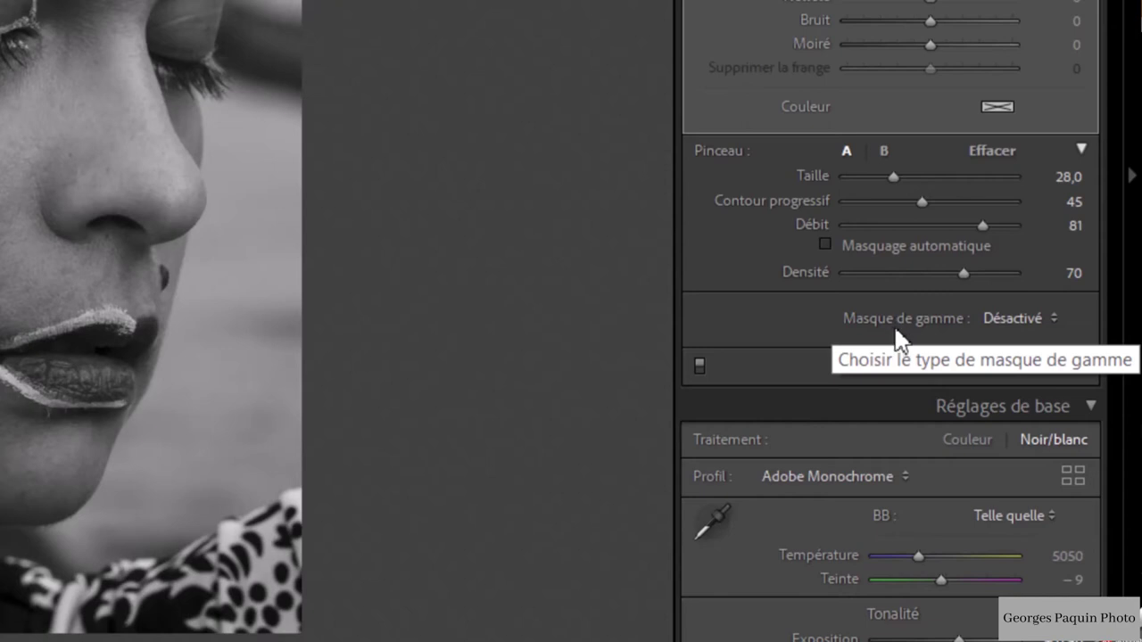
{"action": "left_click", "coordinate": [1053, 318]}
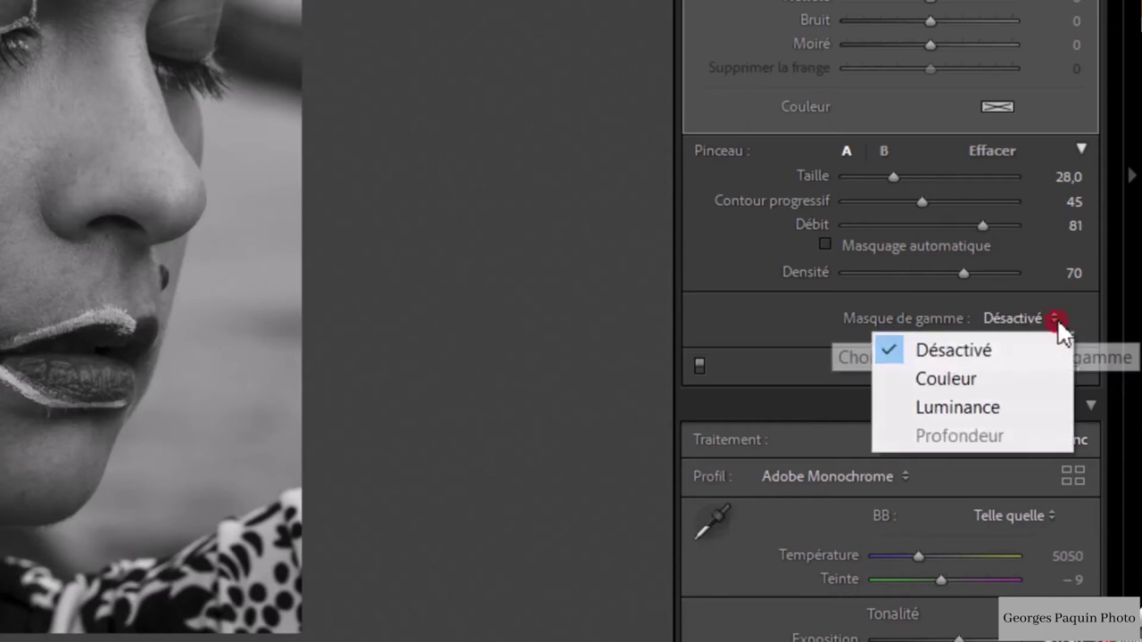
{"action": "left_click", "coordinate": [1009, 409]}
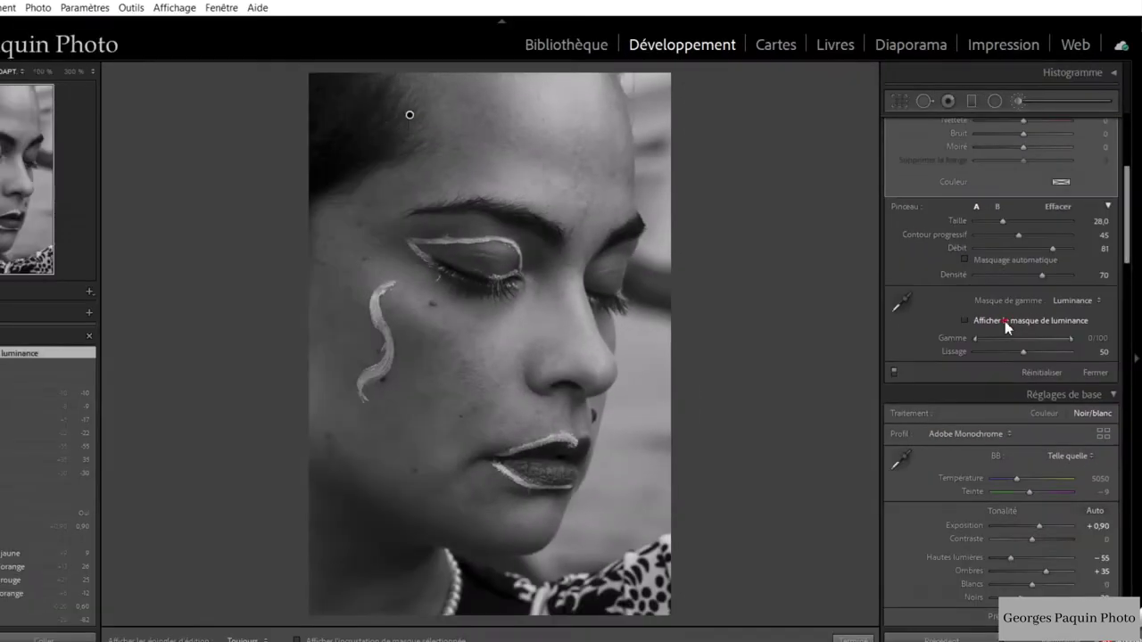
Step: With the mask overlay shown, narrow the luminance range to 0–69 and set smoothness to 45
{"action": "left_click", "coordinate": [900, 114]}
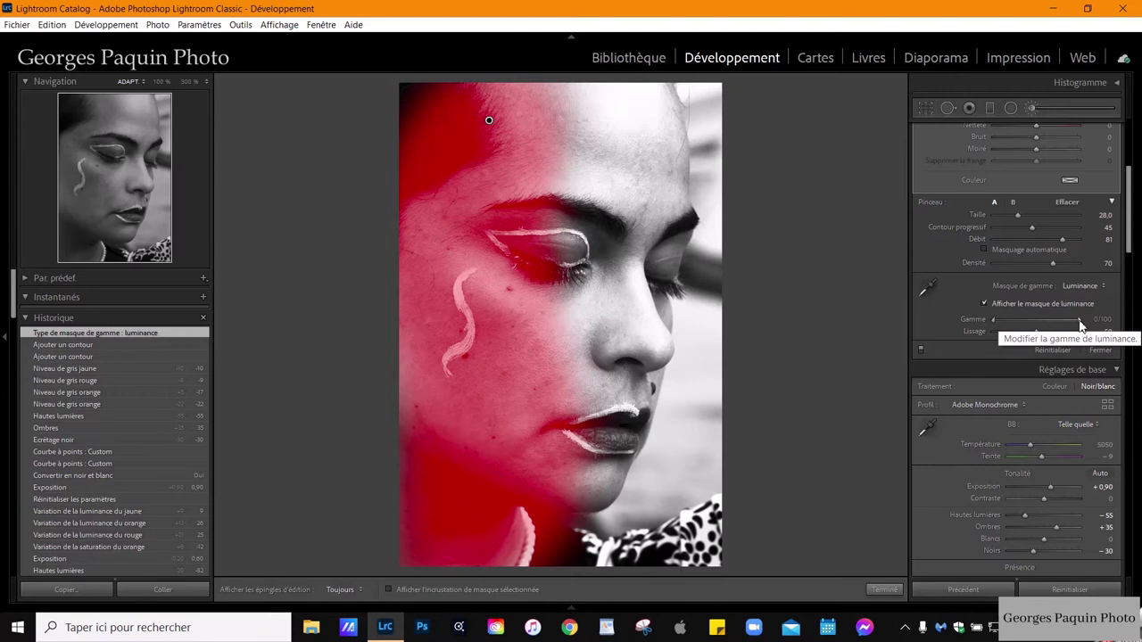
{"action": "left_click_drag", "start_coordinate": [1080, 319], "coordinate": [1048, 326]}
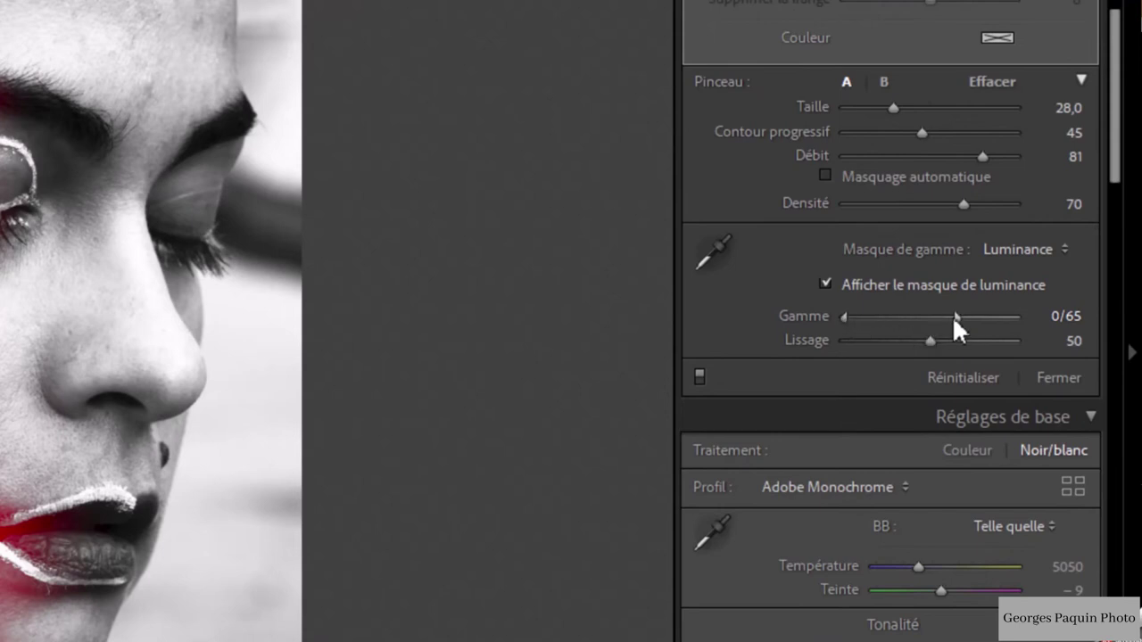
{"action": "left_click_drag", "start_coordinate": [956, 319], "coordinate": [949, 316]}
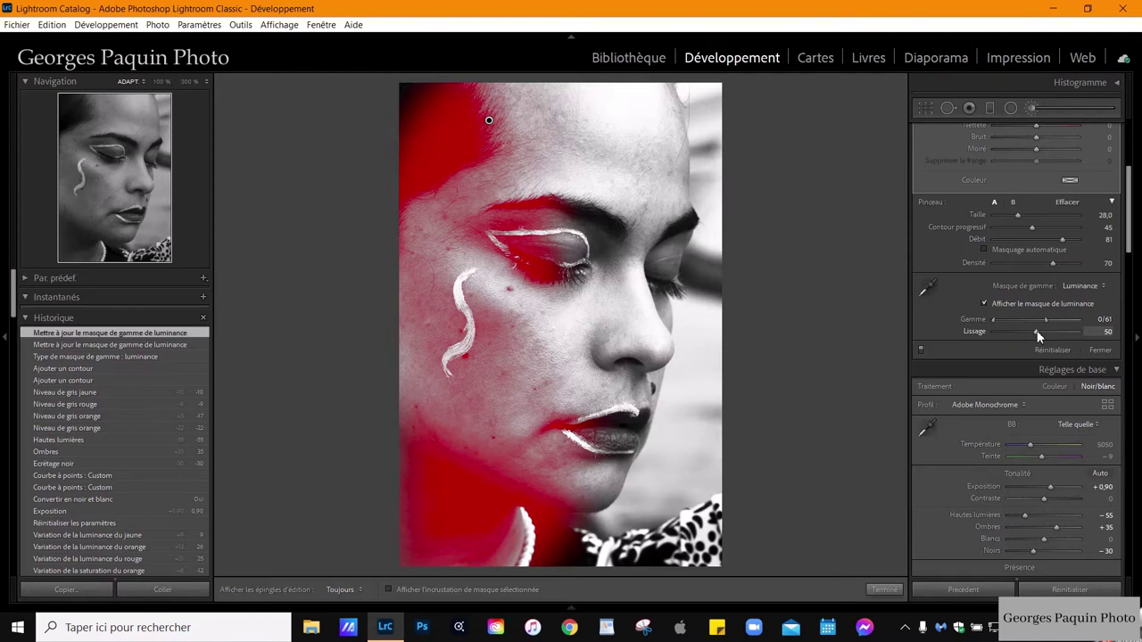
{"action": "left_click_drag", "start_coordinate": [1037, 335], "coordinate": [991, 333]}
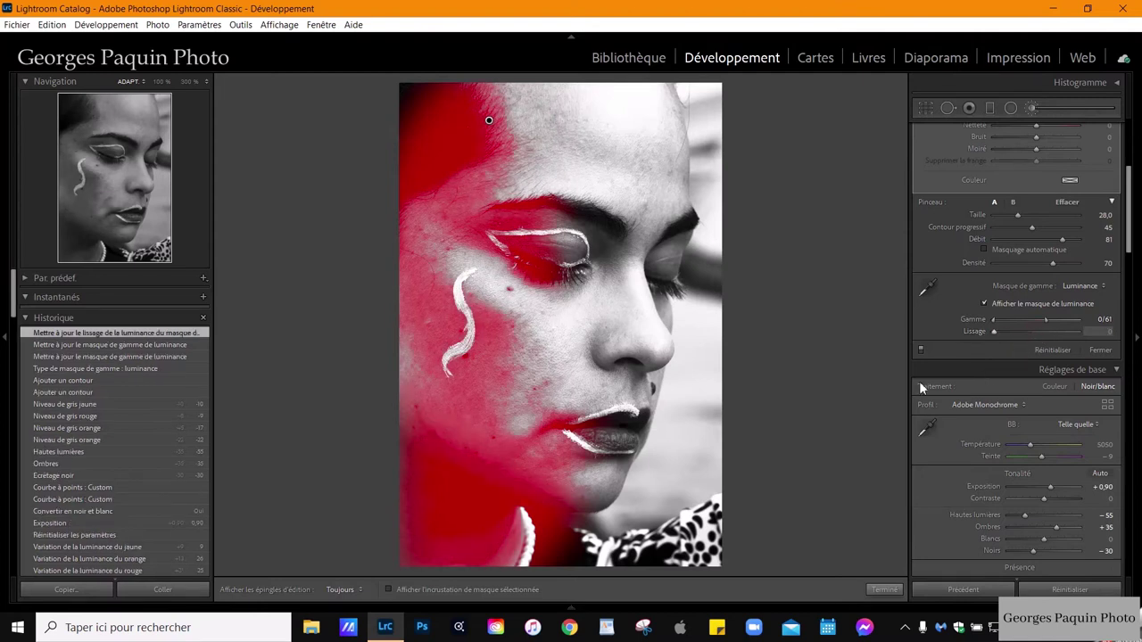
{"action": "scroll", "coordinate": [489, 119], "scroll_direction": "down", "scroll_amount": 2}
{"action": "left_click_drag", "start_coordinate": [1024, 334], "coordinate": [1033, 336]}
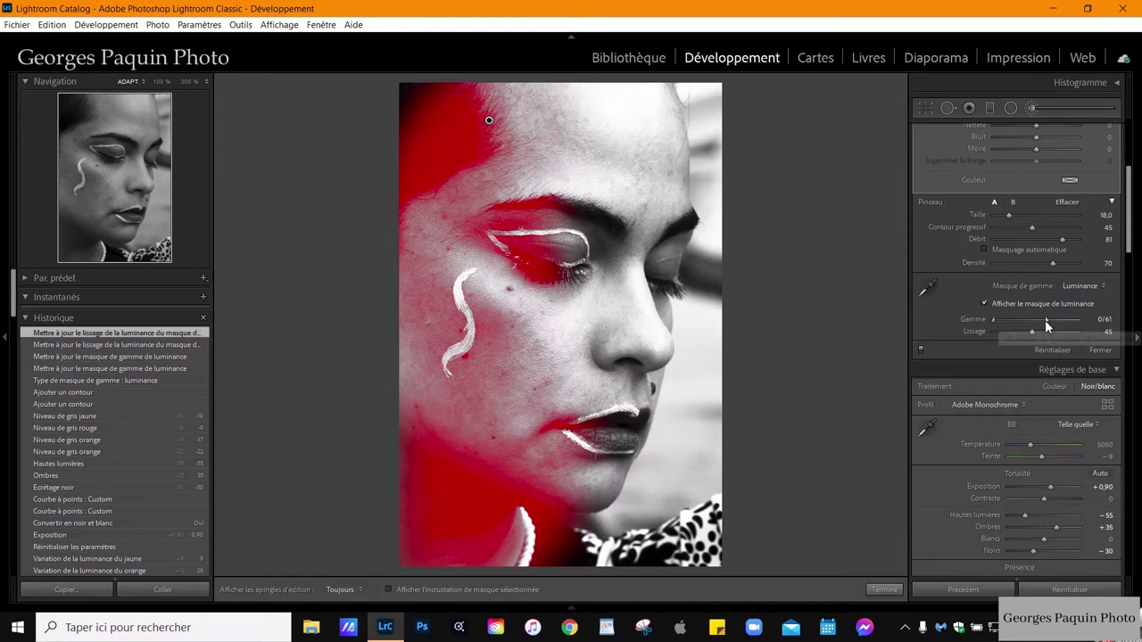
{"action": "left_click_drag", "start_coordinate": [1047, 322], "coordinate": [1053, 323]}
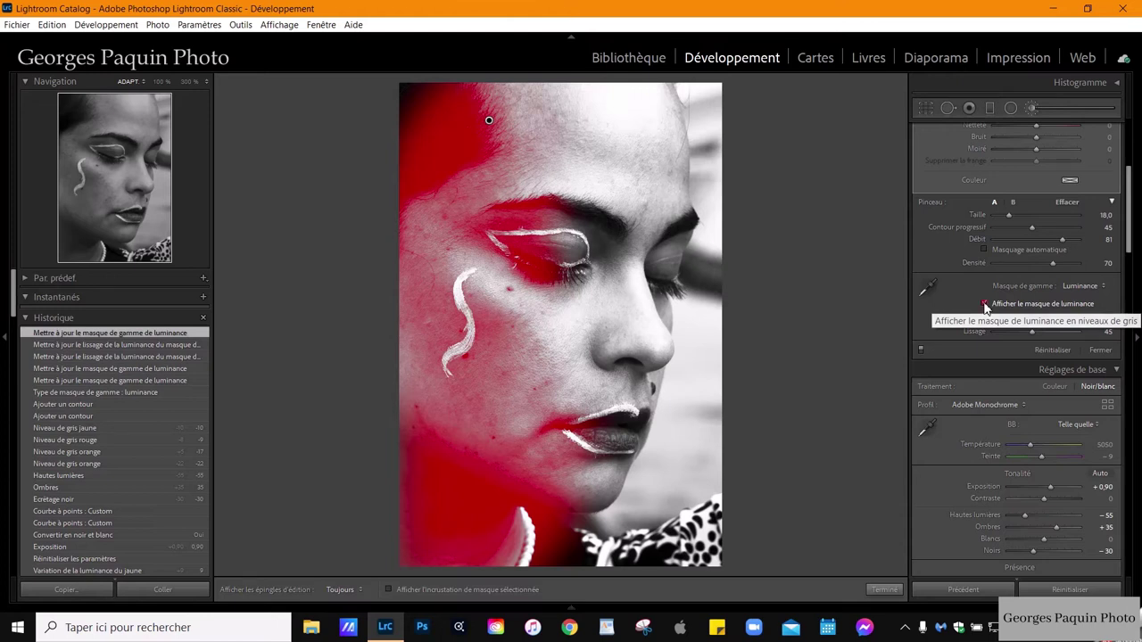
Step: Hide the luminance mask overlay and nudge the brush exposure, keeping it at −0.69
{"action": "left_click", "coordinate": [985, 304]}
{"action": "scroll", "coordinate": [926, 369], "scroll_direction": "up", "scroll_amount": 3}
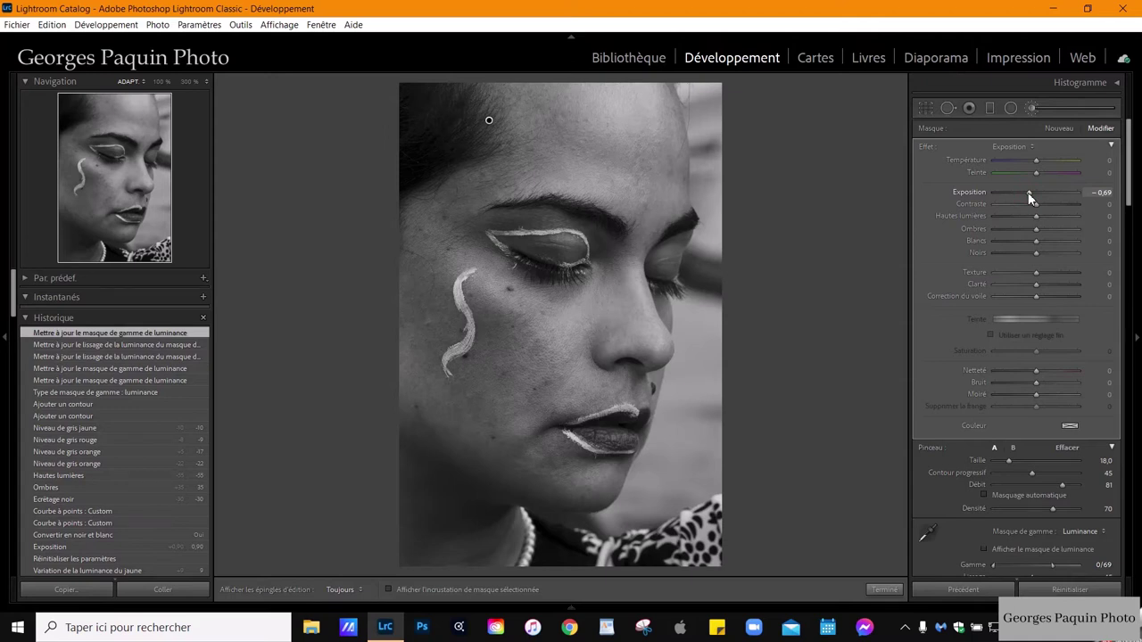
{"action": "key", "text": "Down"}
{"action": "key", "text": "Down"}
{"action": "key", "text": "Down"}
{"action": "scroll", "coordinate": [1031, 196], "scroll_direction": "down", "scroll_amount": 1}
{"action": "scroll", "coordinate": [1031, 196], "scroll_direction": "down", "scroll_amount": 1}
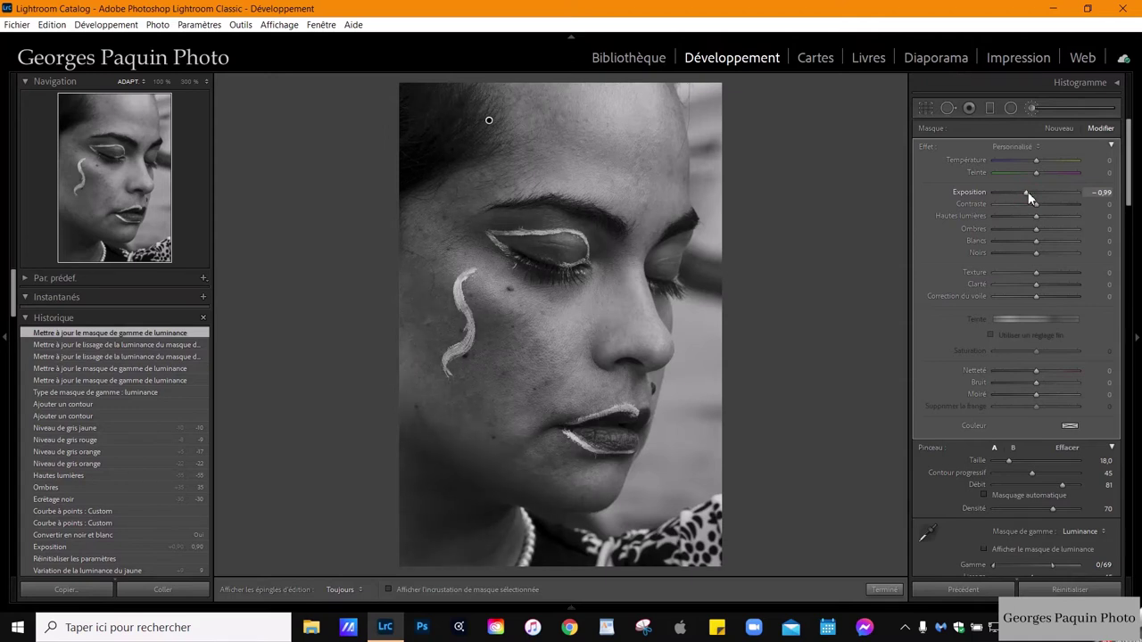
{"action": "scroll", "coordinate": [1031, 196], "scroll_direction": "up", "scroll_amount": 2}
{"action": "scroll", "coordinate": [1031, 196], "scroll_direction": "up", "scroll_amount": 1}
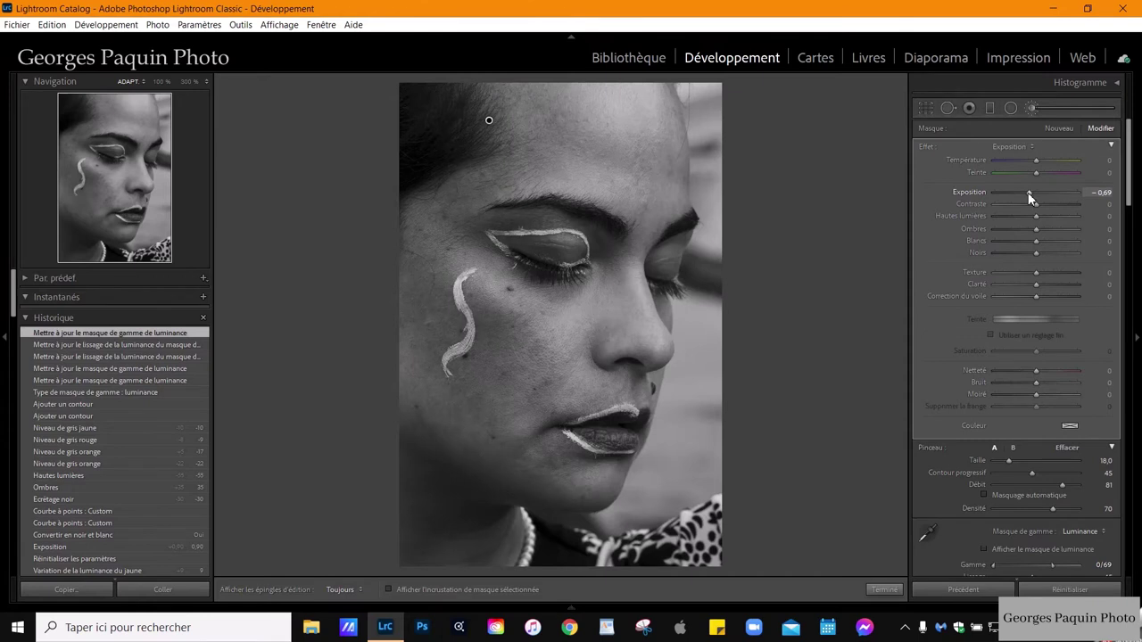
{"action": "scroll", "coordinate": [930, 281], "scroll_direction": "down", "scroll_amount": 3}
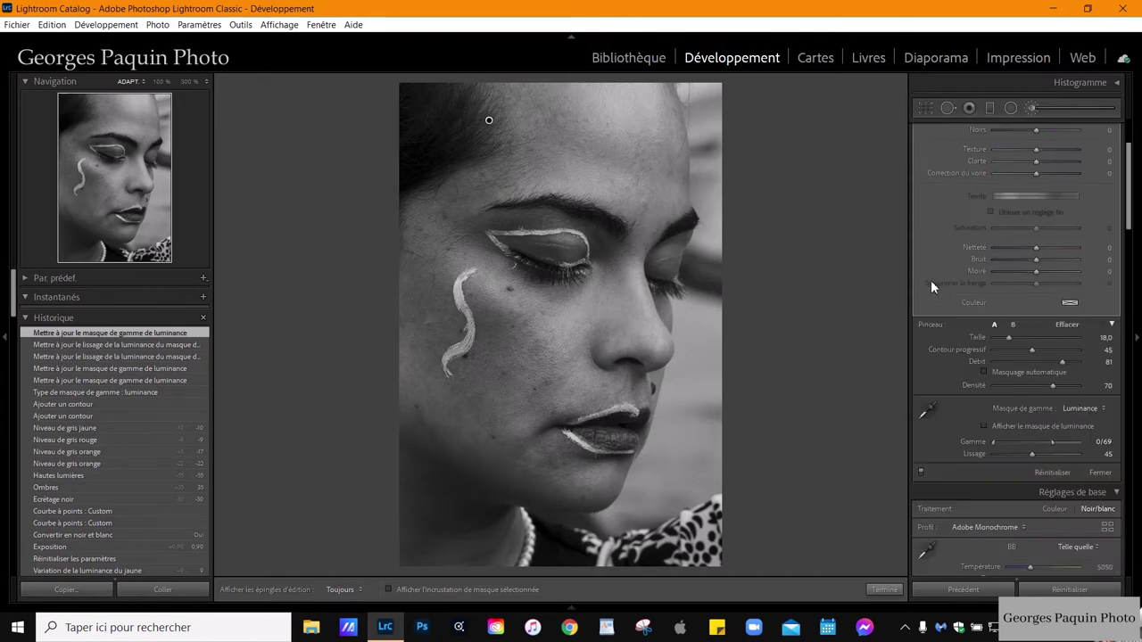
Step: Toggle the darkening brush off and on to compare the face
{"action": "left_click", "coordinate": [920, 471]}
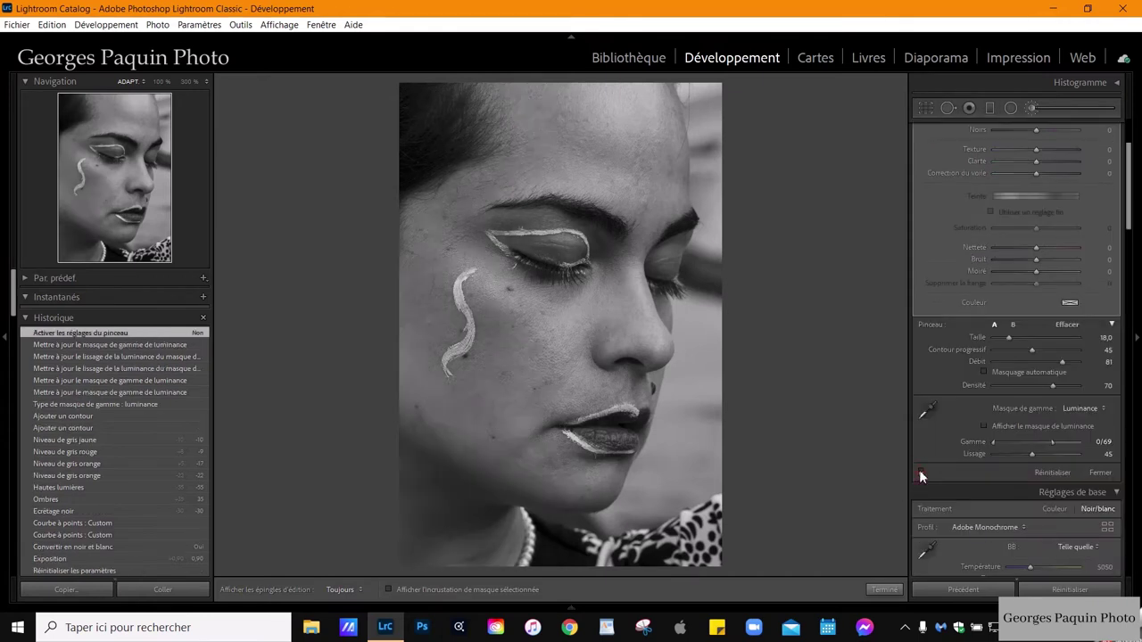
{"action": "left_click", "coordinate": [919, 471]}
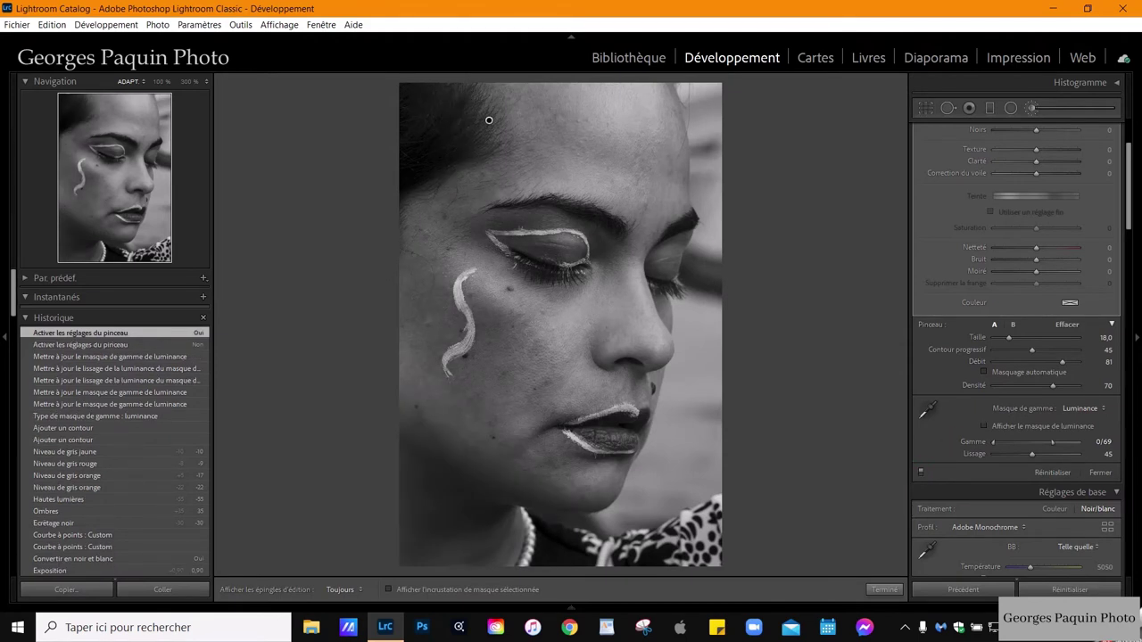
{"action": "scroll", "coordinate": [935, 278], "scroll_direction": "up", "scroll_amount": 3}
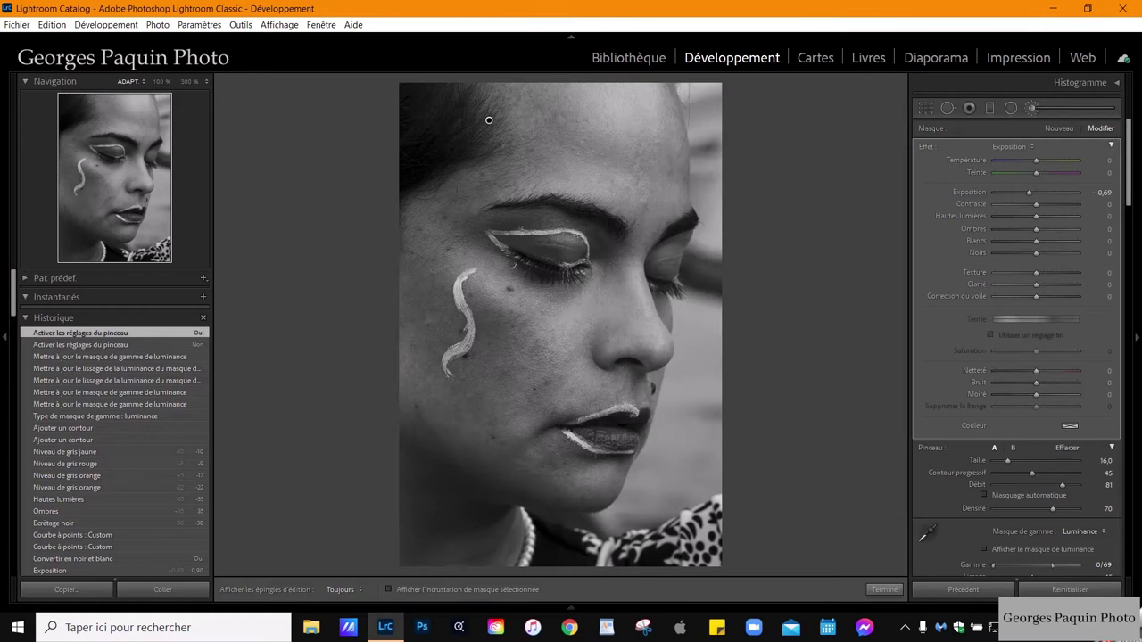
Step: Create a new brush mask with Exposure +1.03 and brush size 27
{"action": "left_click", "coordinate": [1057, 128]}
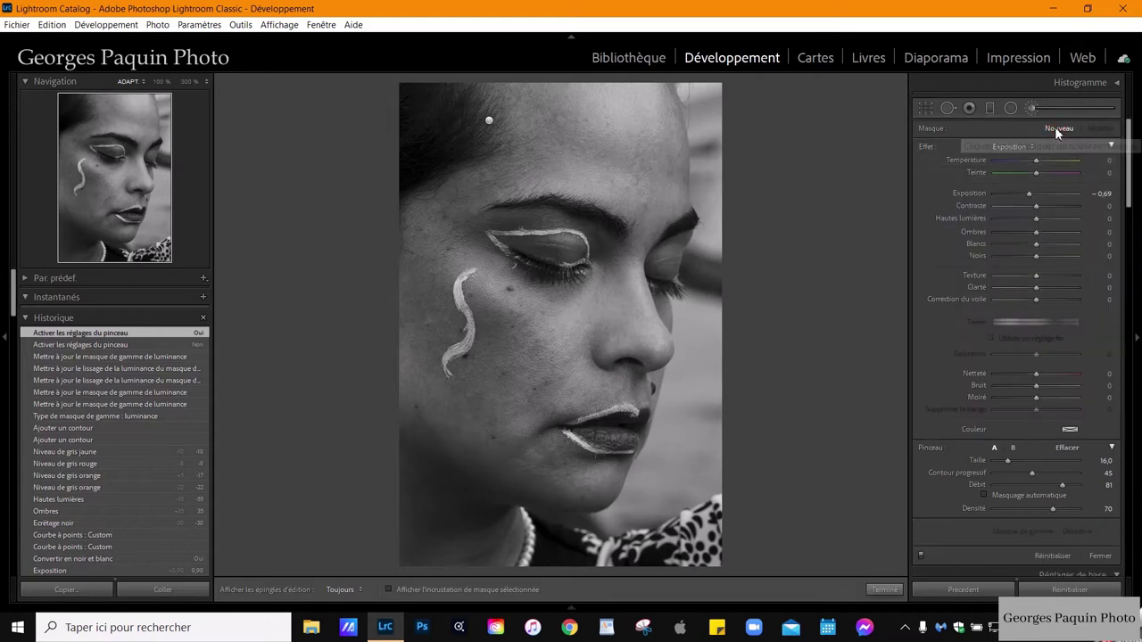
{"action": "left_click", "coordinate": [1008, 148]}
{"action": "left_click", "coordinate": [834, 187]}
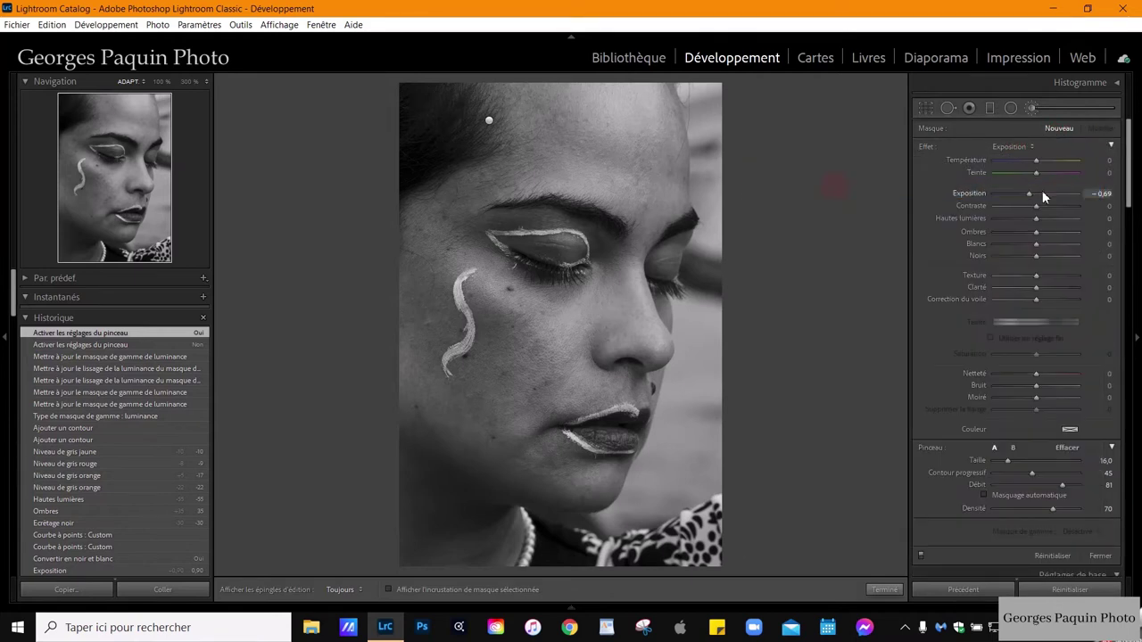
{"action": "left_click_drag", "start_coordinate": [1030, 194], "coordinate": [1048, 194]}
{"action": "key", "text": "bracketright"}
{"action": "key", "text": "bracketright"}
{"action": "key", "text": "bracketright"}
Step: Paint brightening strokes on the forehead and upper face around the eye
{"action": "key", "text": "h"}
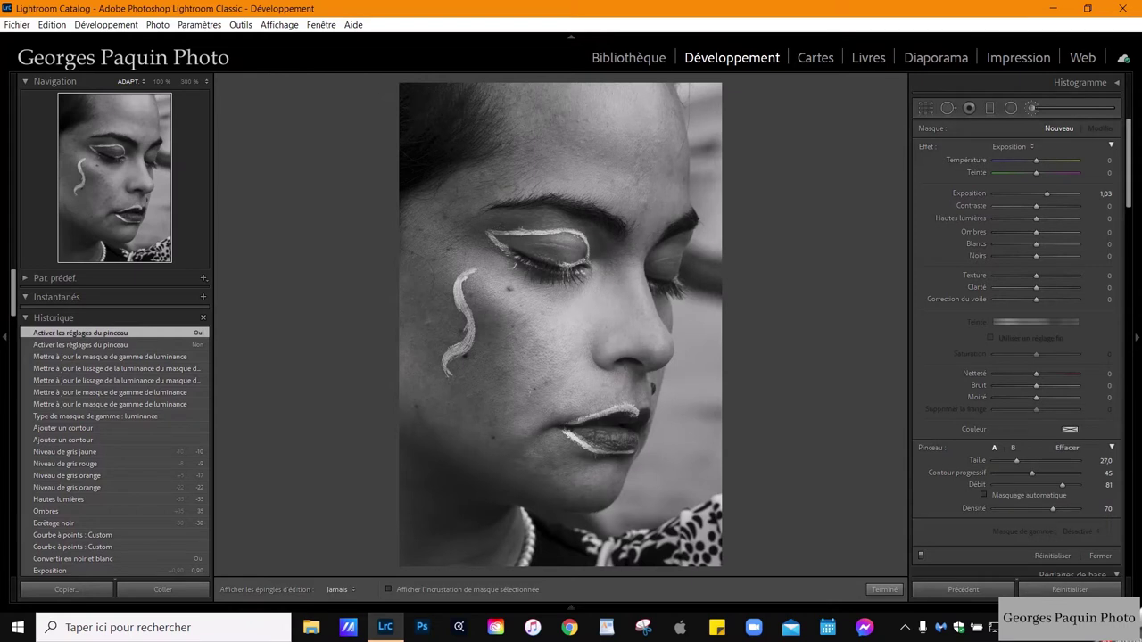
{"action": "left_click", "coordinate": [489, 120]}
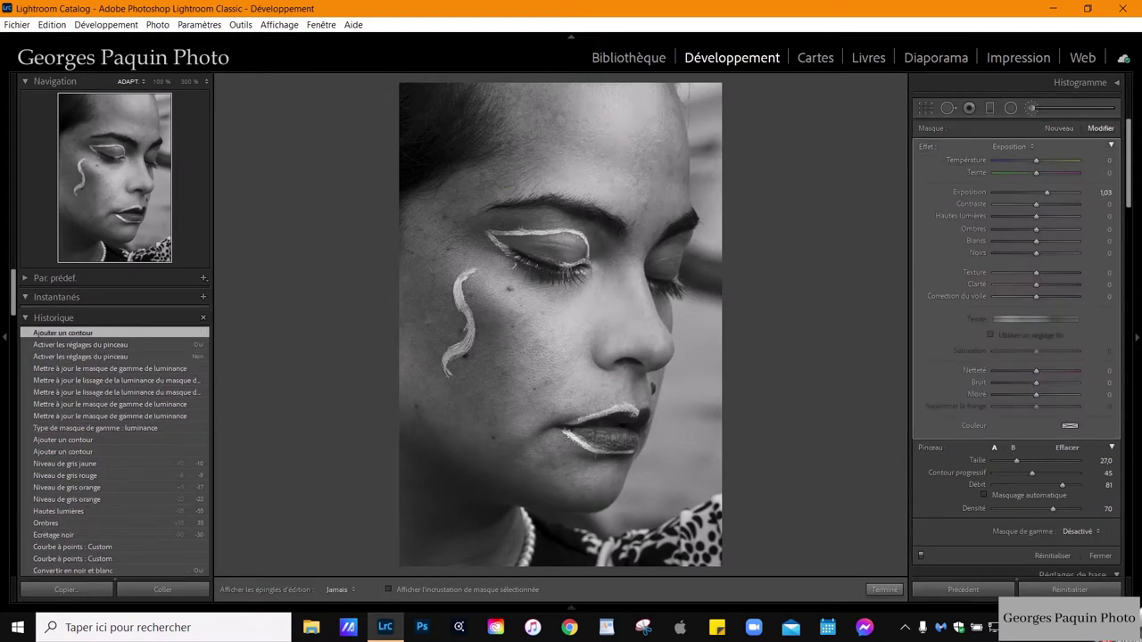
{"action": "key", "text": "h"}
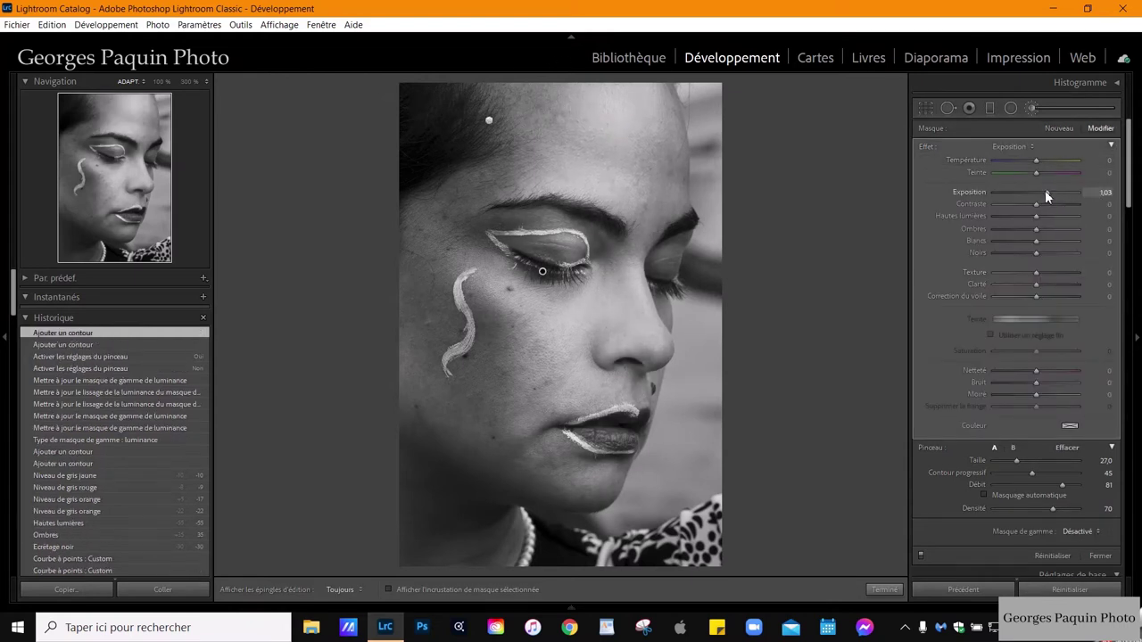
{"action": "left_click_drag", "start_coordinate": [1047, 192], "coordinate": [1046, 196]}
{"action": "scroll", "coordinate": [999, 235], "scroll_direction": "down", "scroll_amount": 5}
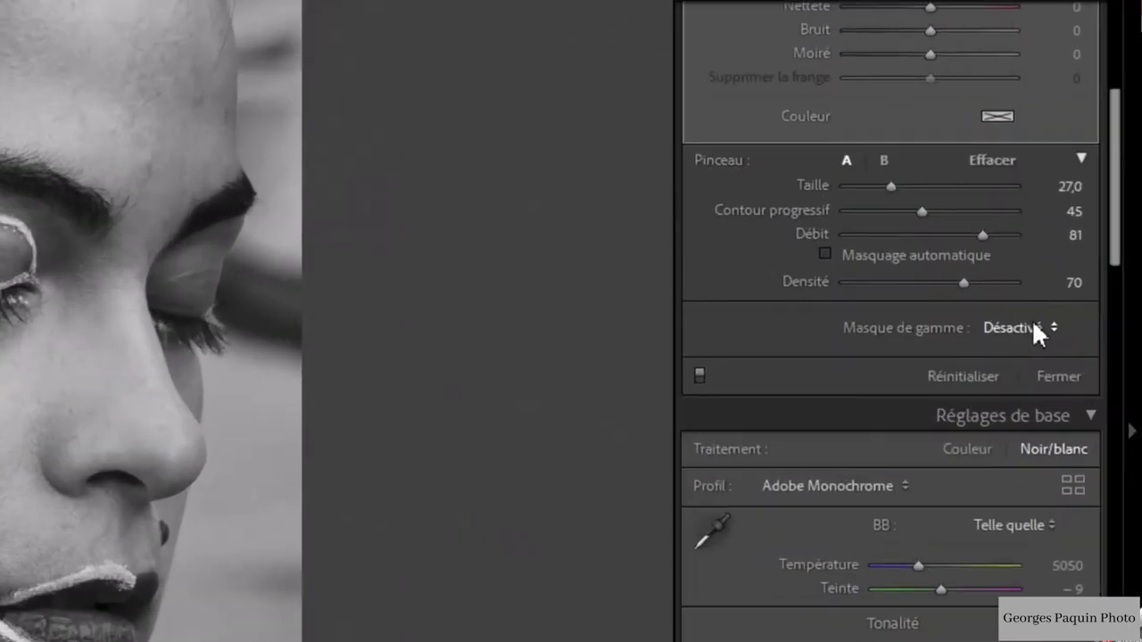
Step: Set the brightening brush's range mask to Luminance, show the overlay, and extend it over the forehead
{"action": "left_click", "coordinate": [1063, 323]}
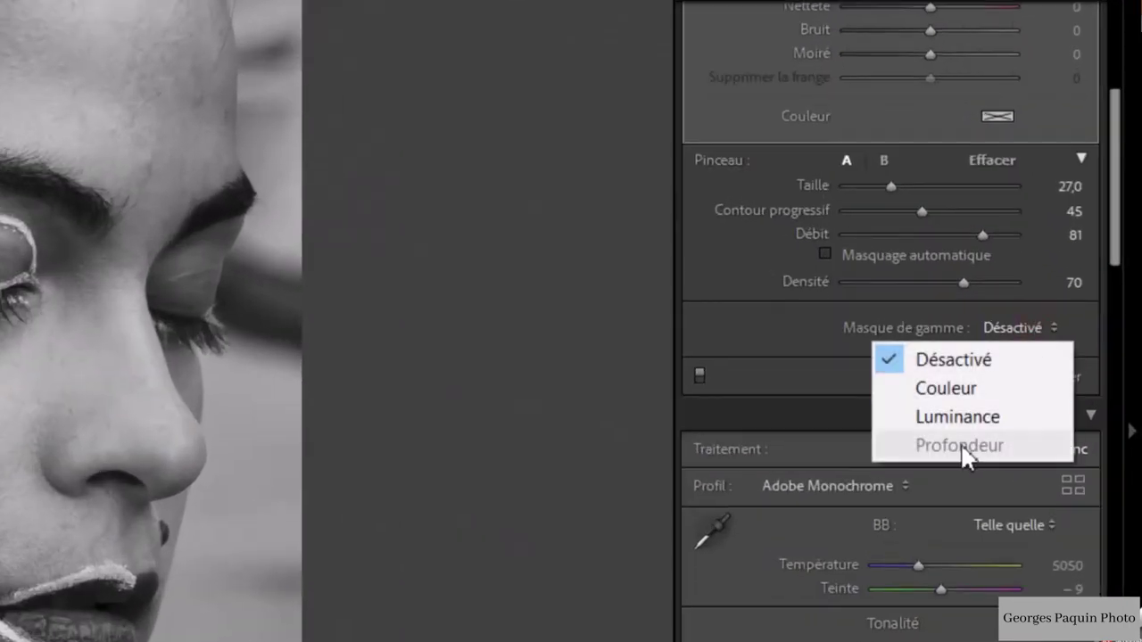
{"action": "left_click", "coordinate": [975, 424]}
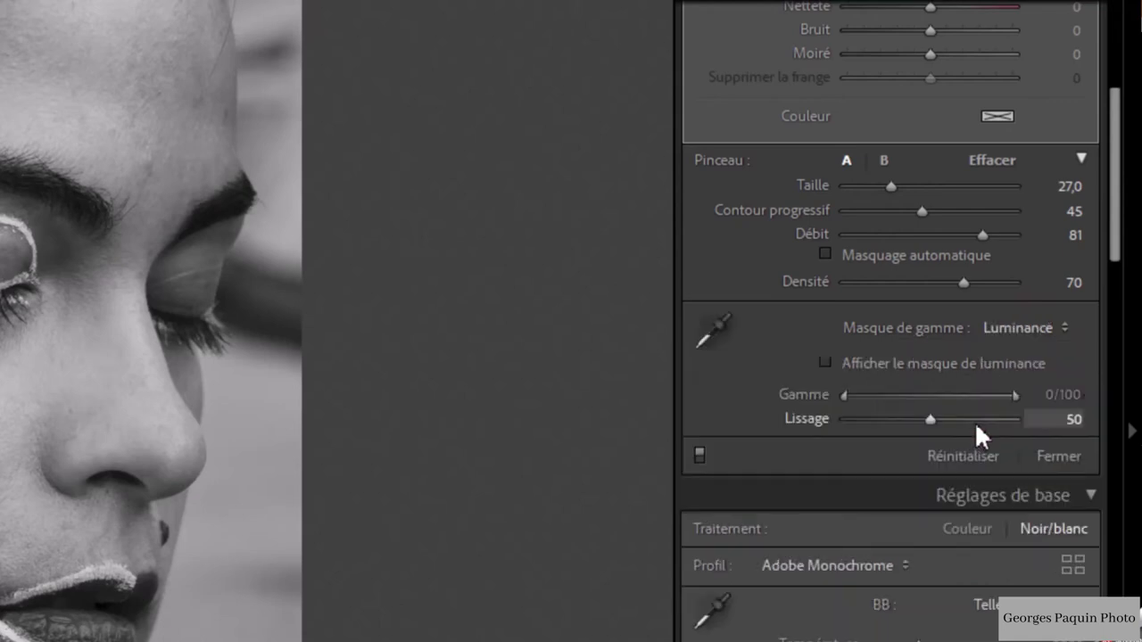
{"action": "left_click", "coordinate": [906, 364]}
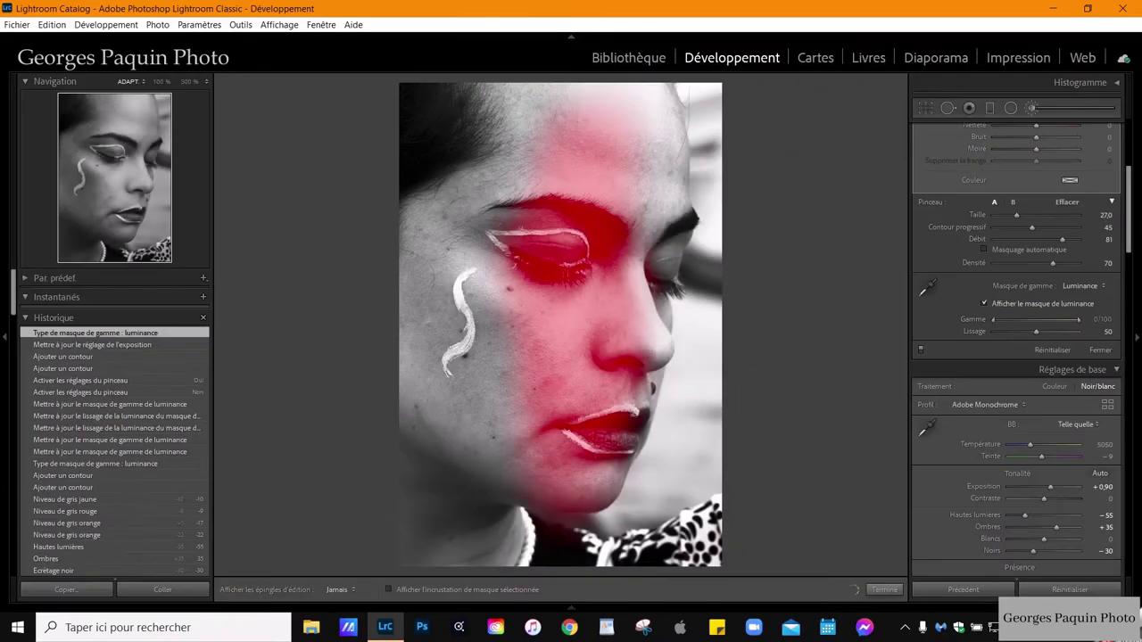
{"action": "left_click_drag", "start_coordinate": [508, 350], "coordinate": [641, 282]}
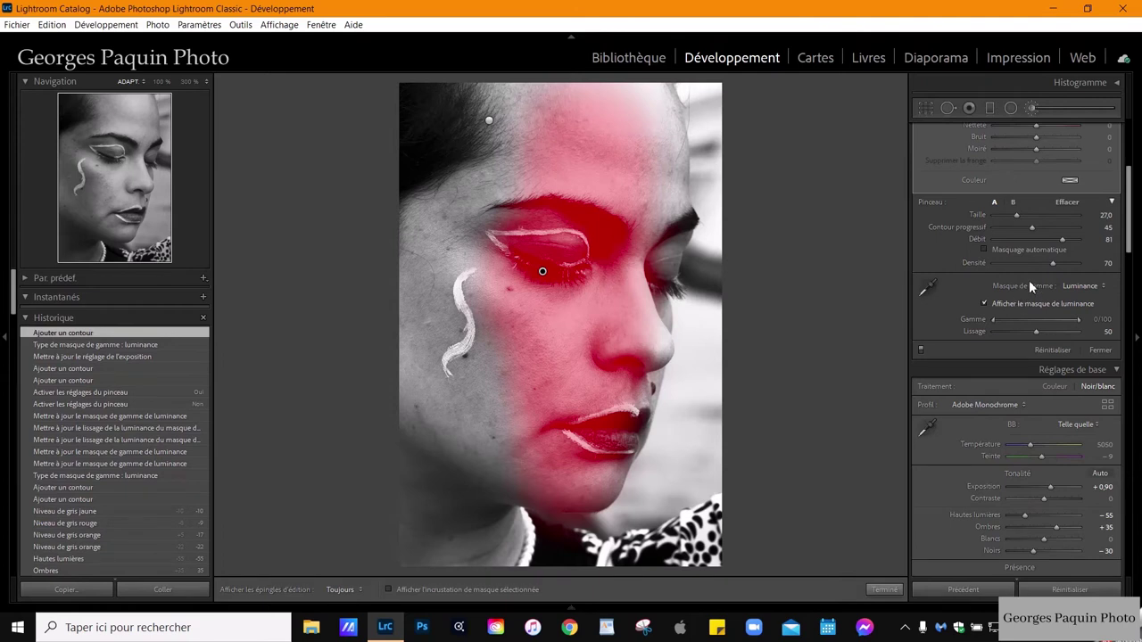
Step: Set the luminance range to 53–100 and smoothness 70, add forehead strokes, then hide the overlay
{"action": "left_click", "coordinate": [994, 326]}
{"action": "left_click_drag", "start_coordinate": [994, 325], "coordinate": [996, 326]}
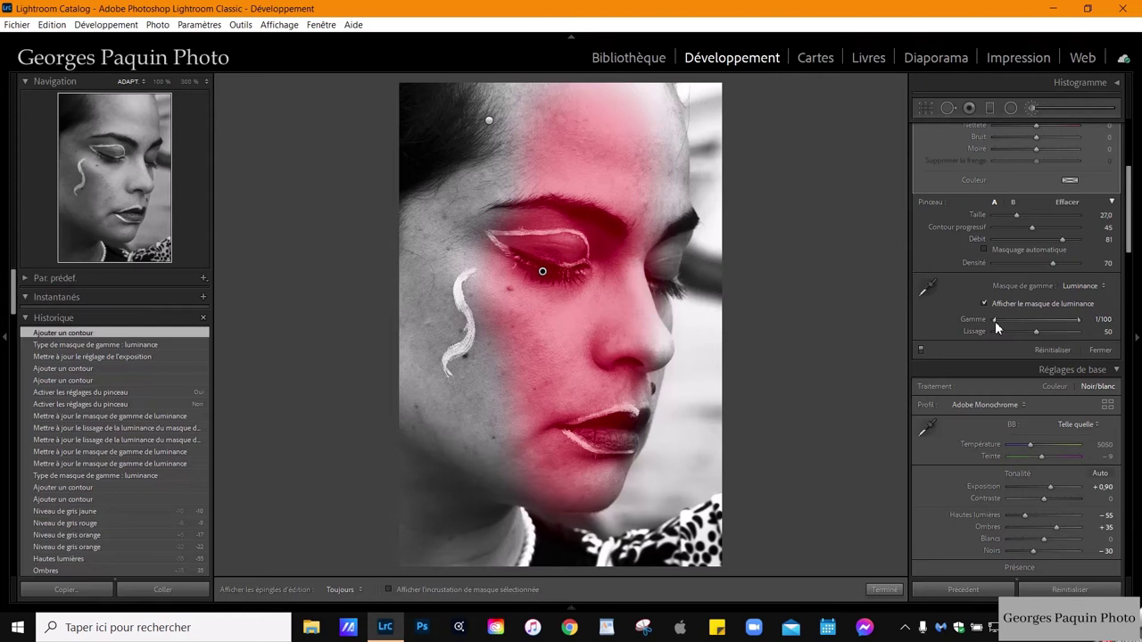
{"action": "left_click_drag", "start_coordinate": [998, 326], "coordinate": [1035, 325]}
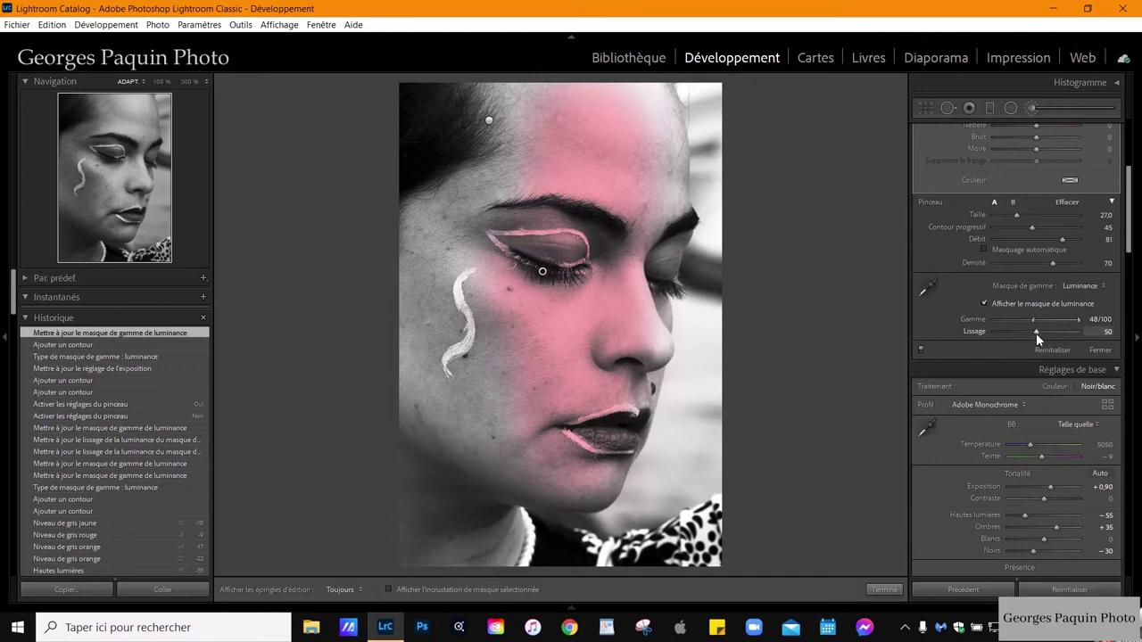
{"action": "left_click_drag", "start_coordinate": [1036, 332], "coordinate": [1049, 333]}
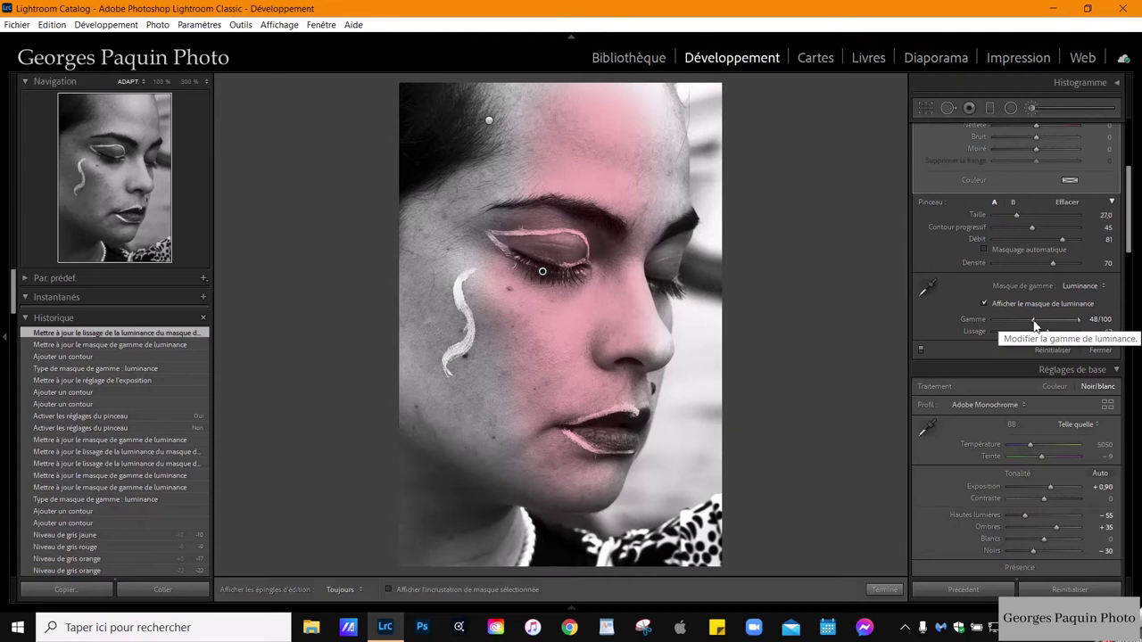
{"action": "left_click_drag", "start_coordinate": [1035, 321], "coordinate": [1038, 321]}
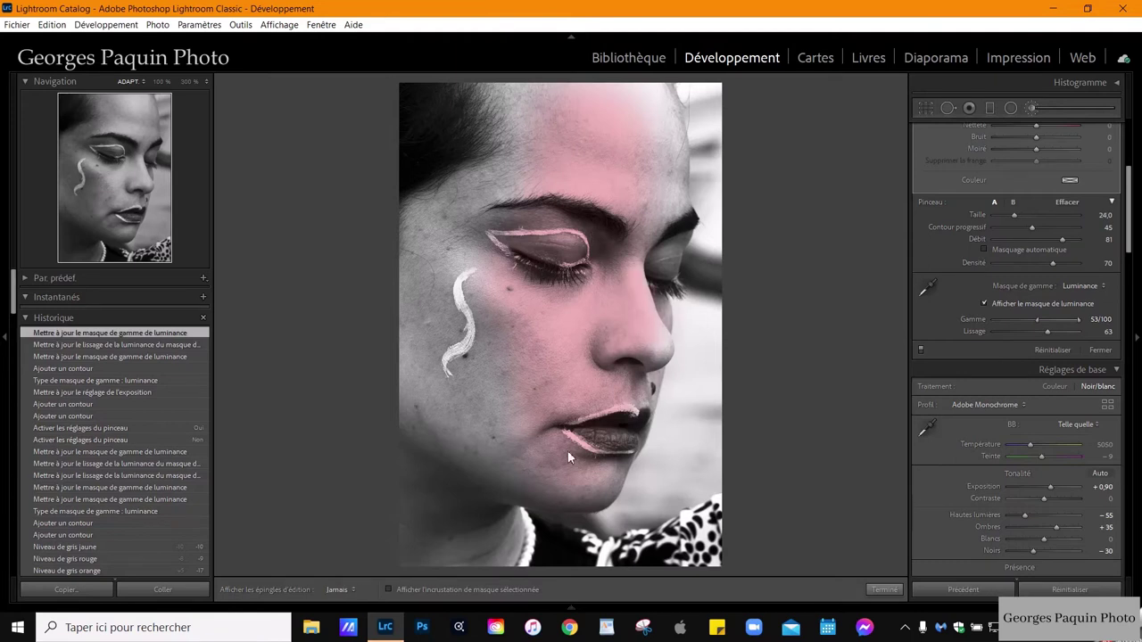
{"action": "left_click", "coordinate": [628, 286]}
{"action": "left_click", "coordinate": [635, 114]}
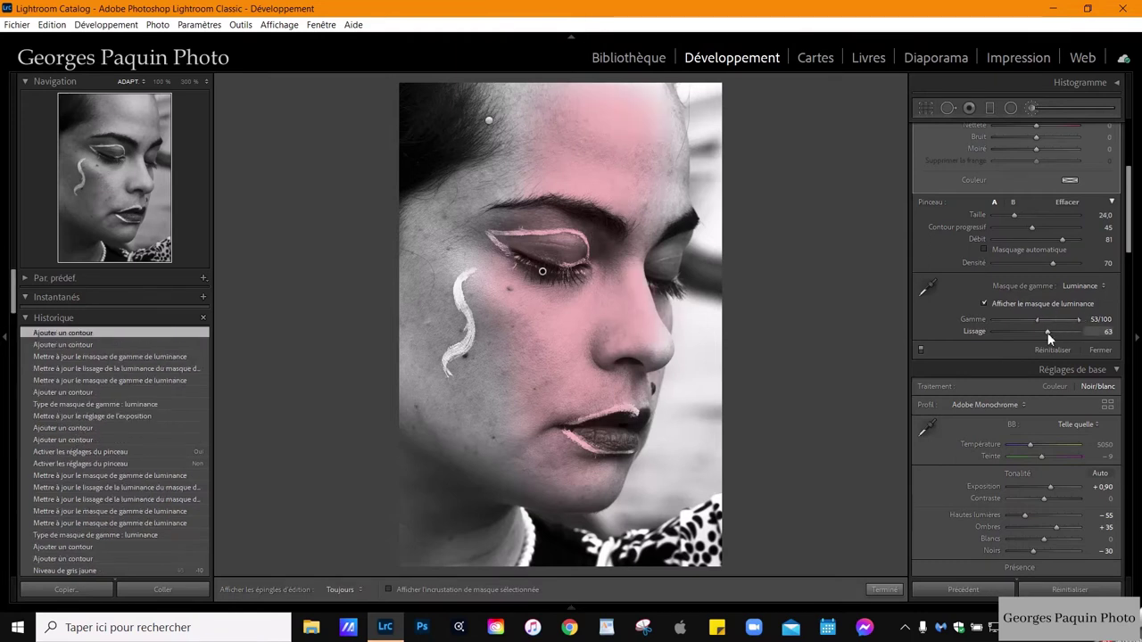
{"action": "left_click_drag", "start_coordinate": [1047, 332], "coordinate": [1053, 327]}
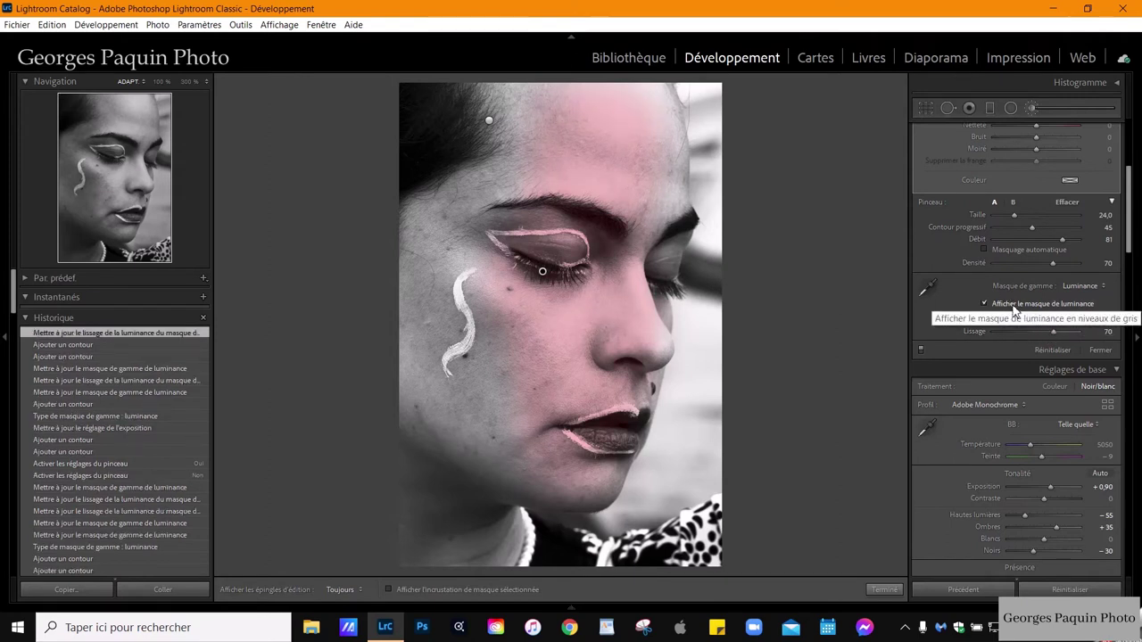
{"action": "left_click", "coordinate": [1014, 307]}
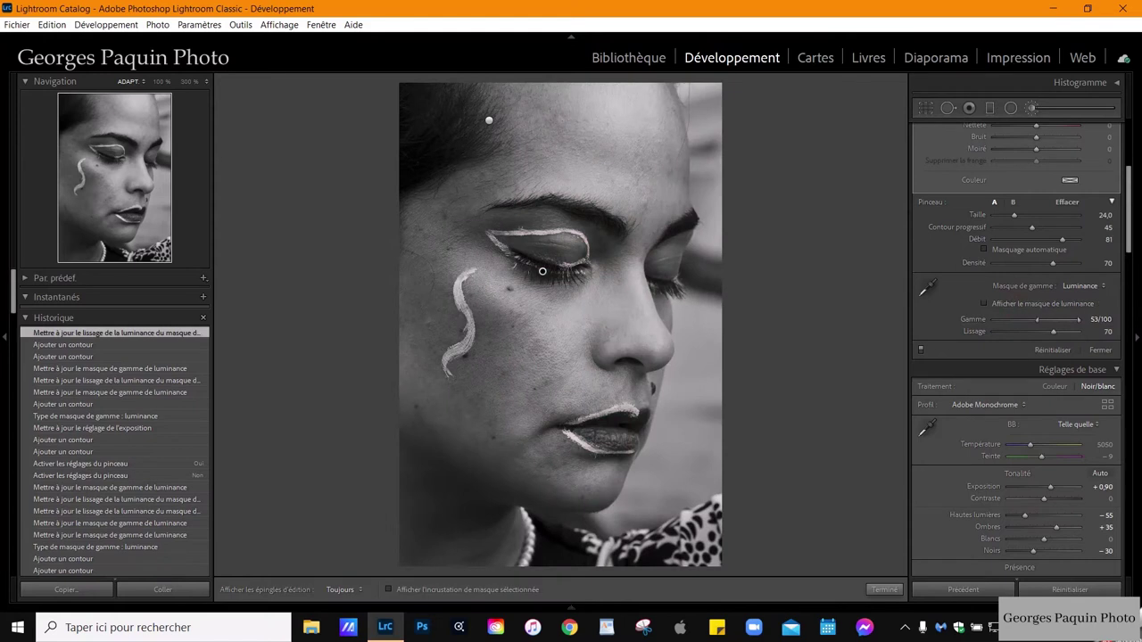
Step: Set the brightening brush mask's exposure to 0.59 and finish the mask edit
{"action": "scroll", "coordinate": [940, 334], "scroll_direction": "up", "scroll_amount": 3}
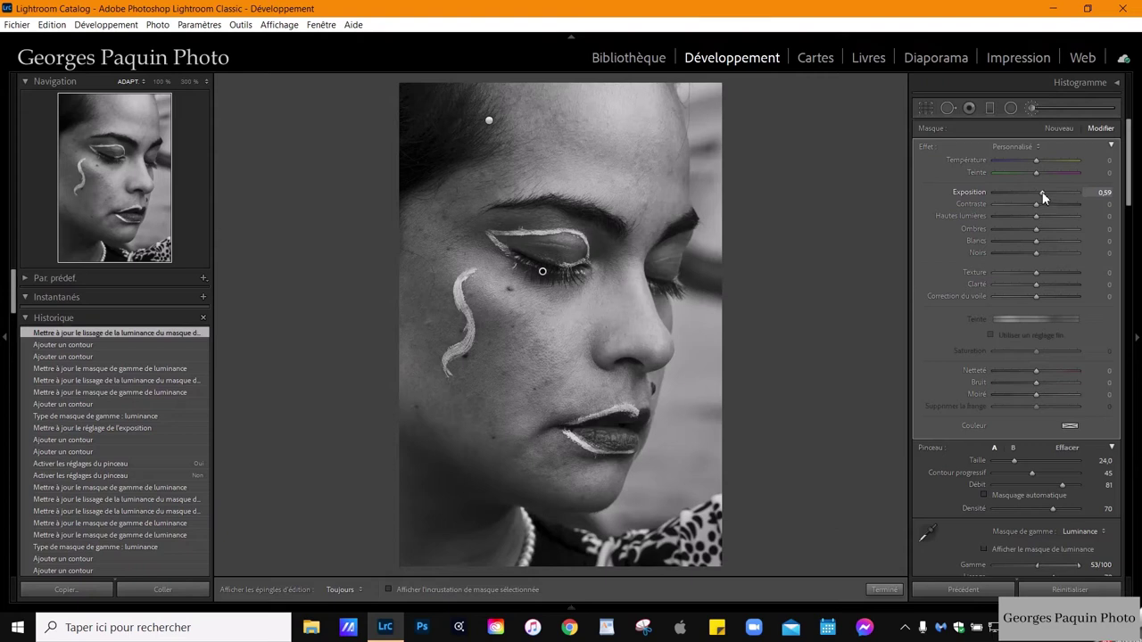
{"action": "left_click_drag", "start_coordinate": [1044, 197], "coordinate": [1044, 197]}
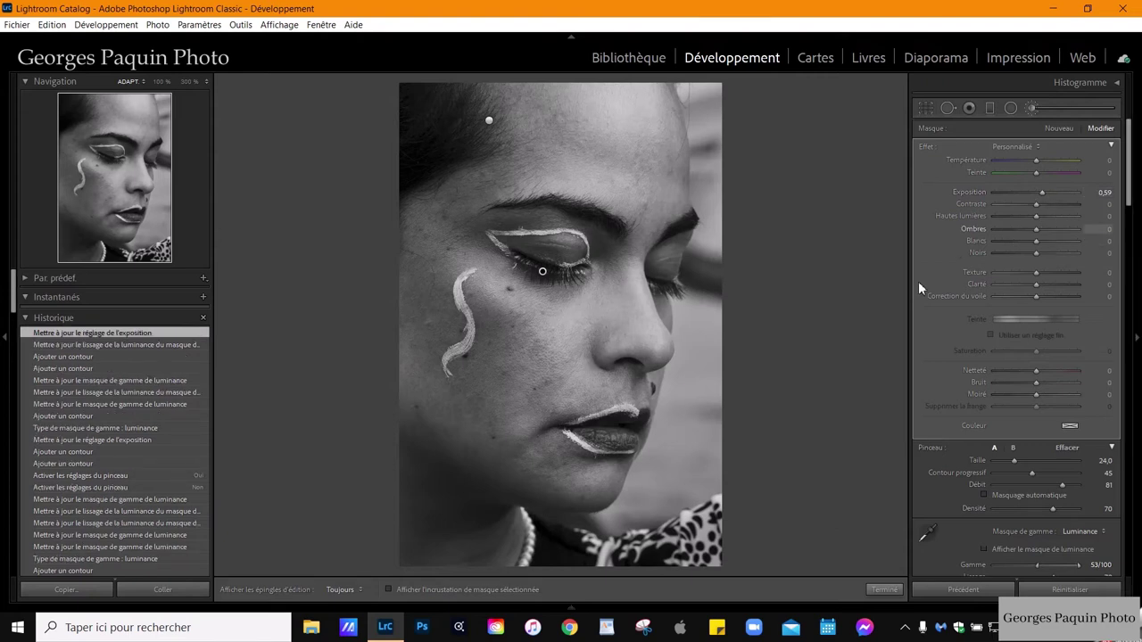
{"action": "left_click", "coordinate": [885, 590]}
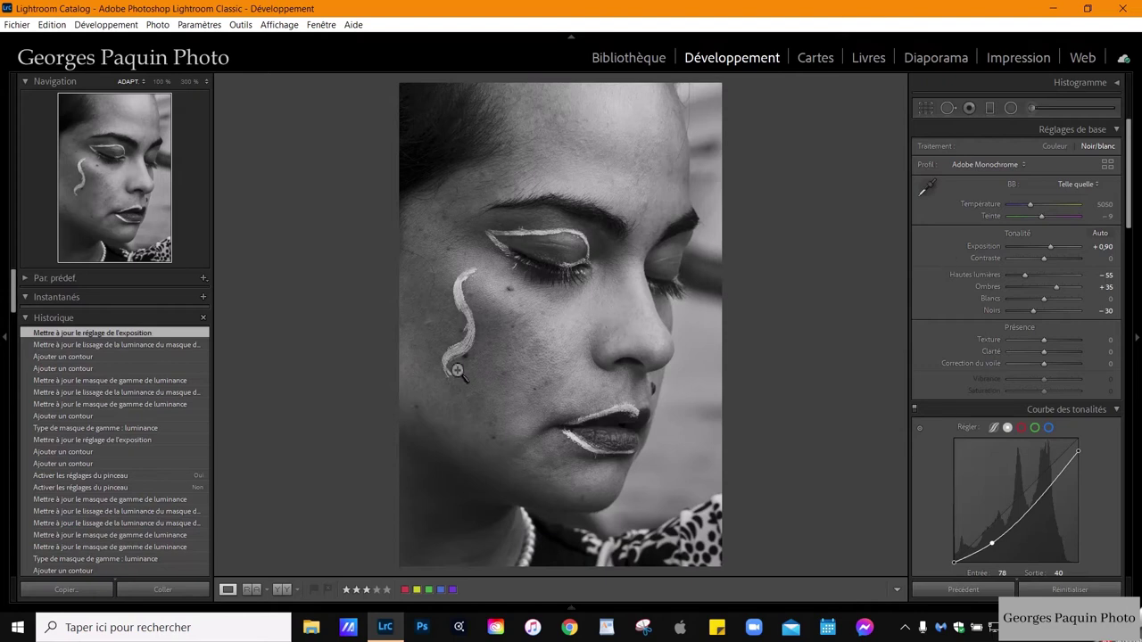
Step: Toggle the brush adjustments off and back on to compare with the unmasked portrait
{"action": "left_click", "coordinate": [1032, 108]}
{"action": "scroll", "coordinate": [940, 315], "scroll_direction": "down", "scroll_amount": 5}
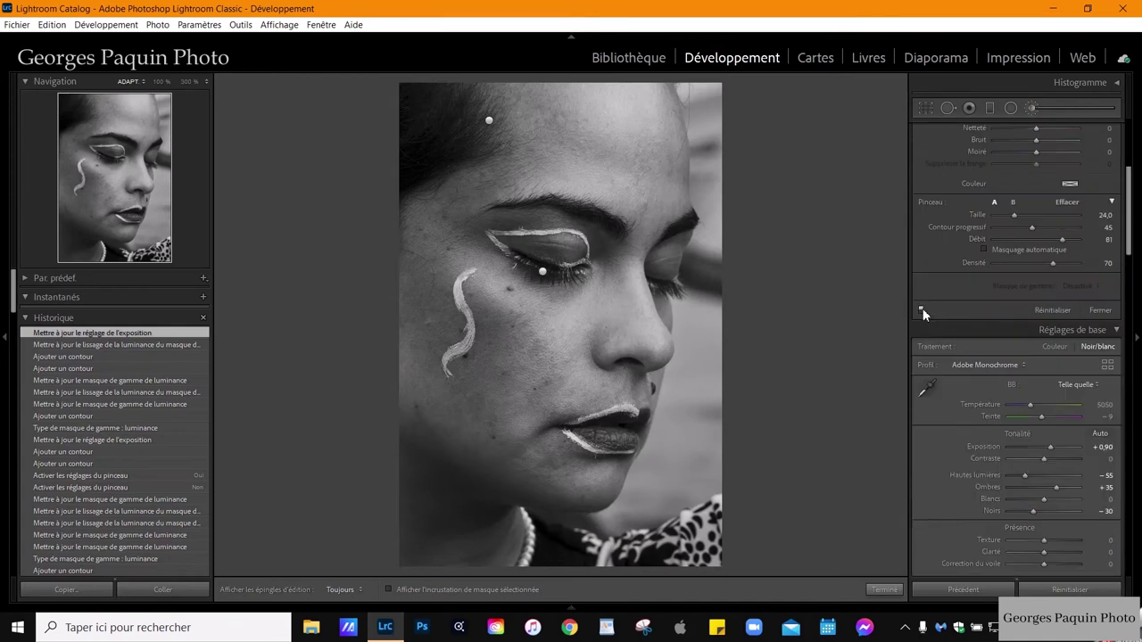
{"action": "left_click", "coordinate": [921, 310]}
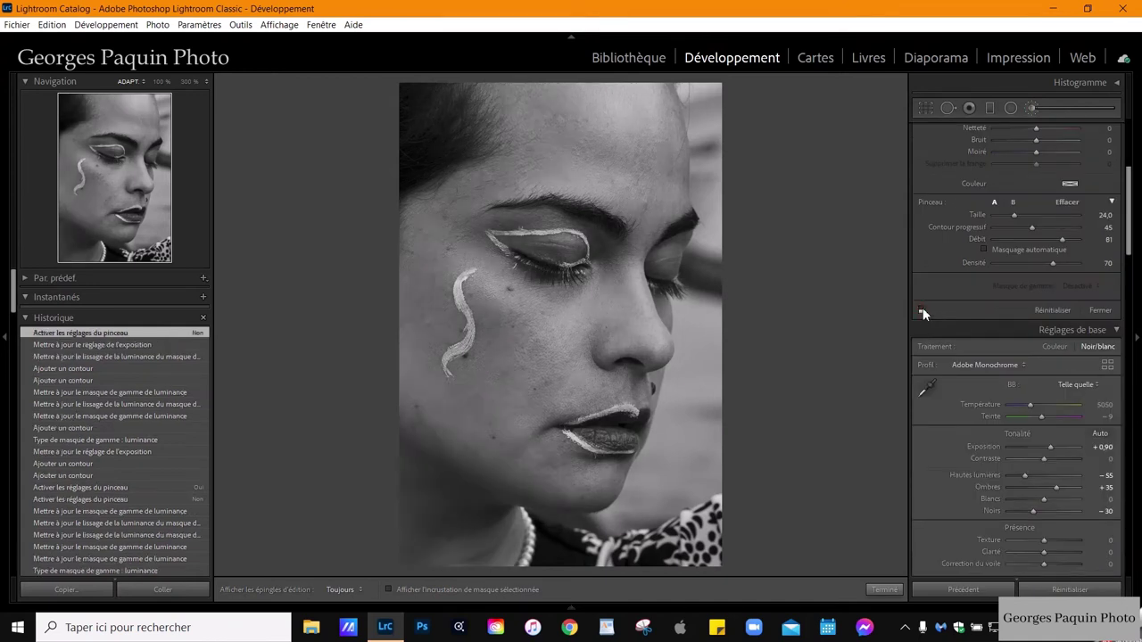
{"action": "left_click", "coordinate": [920, 310]}
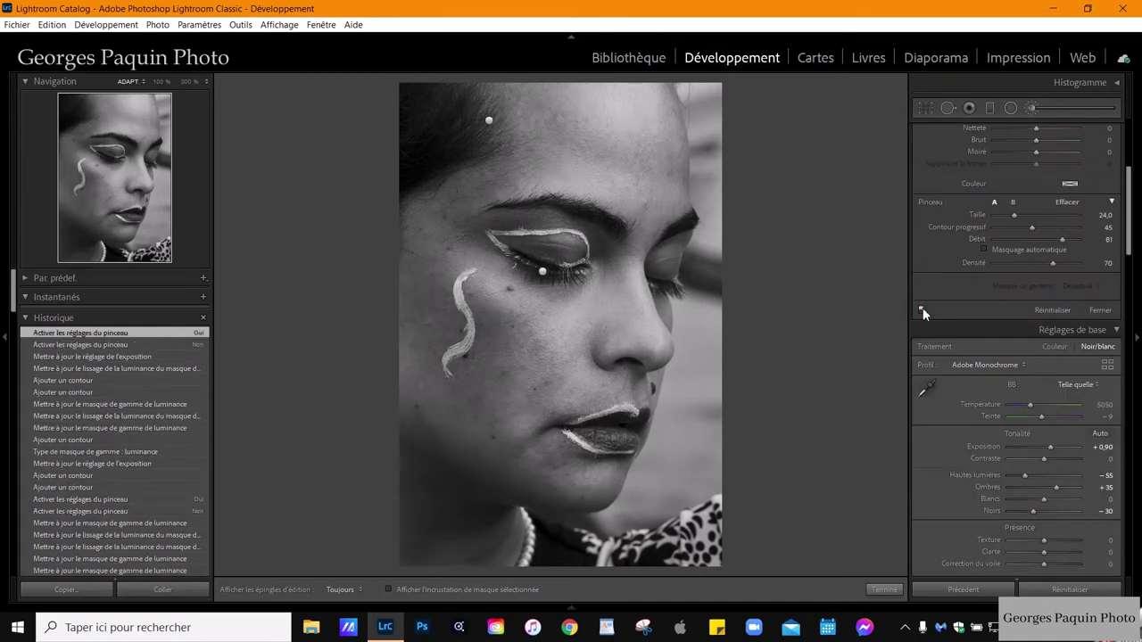
Step: Close the brush tool and lower the global Contrast to −10
{"action": "left_click", "coordinate": [885, 590]}
{"action": "scroll", "coordinate": [958, 379], "scroll_direction": "up", "scroll_amount": 5}
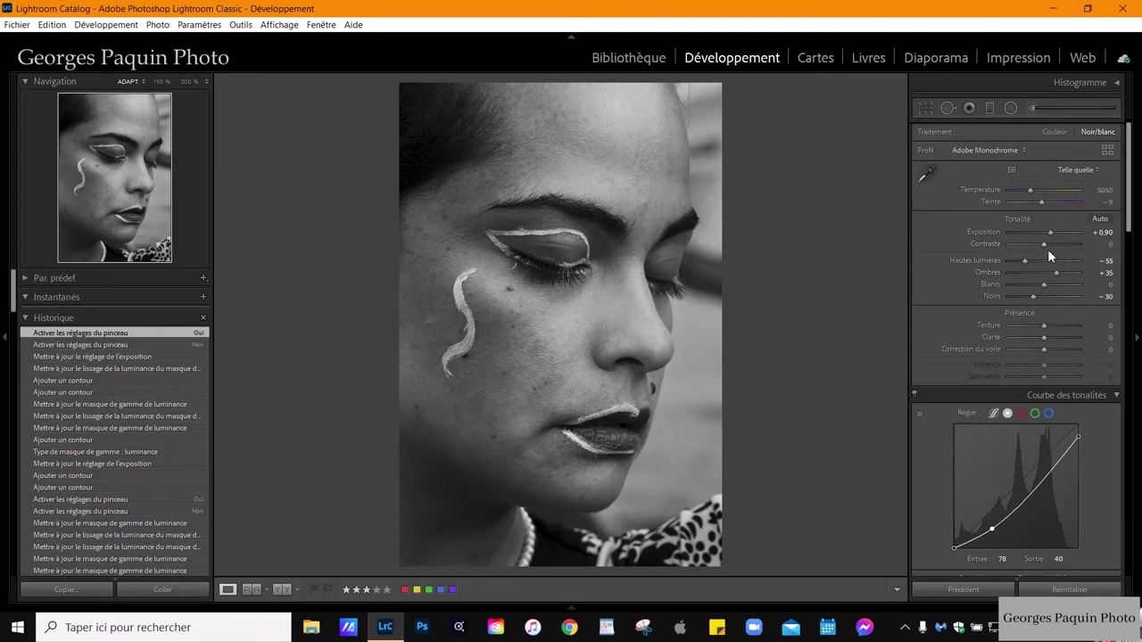
{"action": "key", "text": "Down"}
{"action": "key", "text": "Down"}
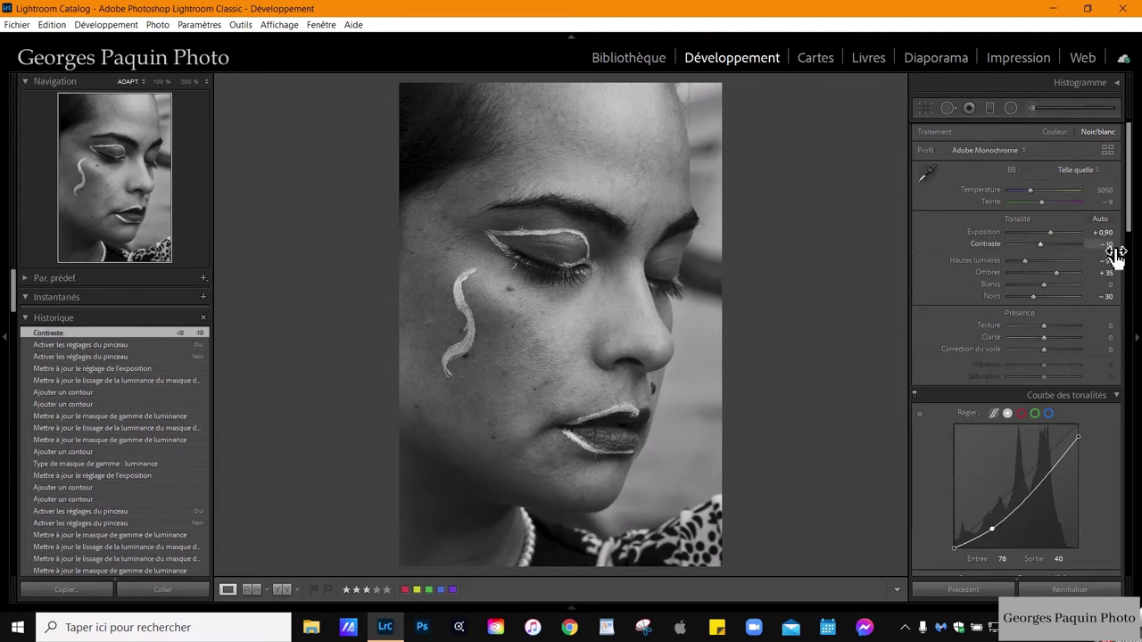
Step: Zoom and pan across the cheek to inspect the skin detail
{"action": "left_click", "coordinate": [545, 308]}
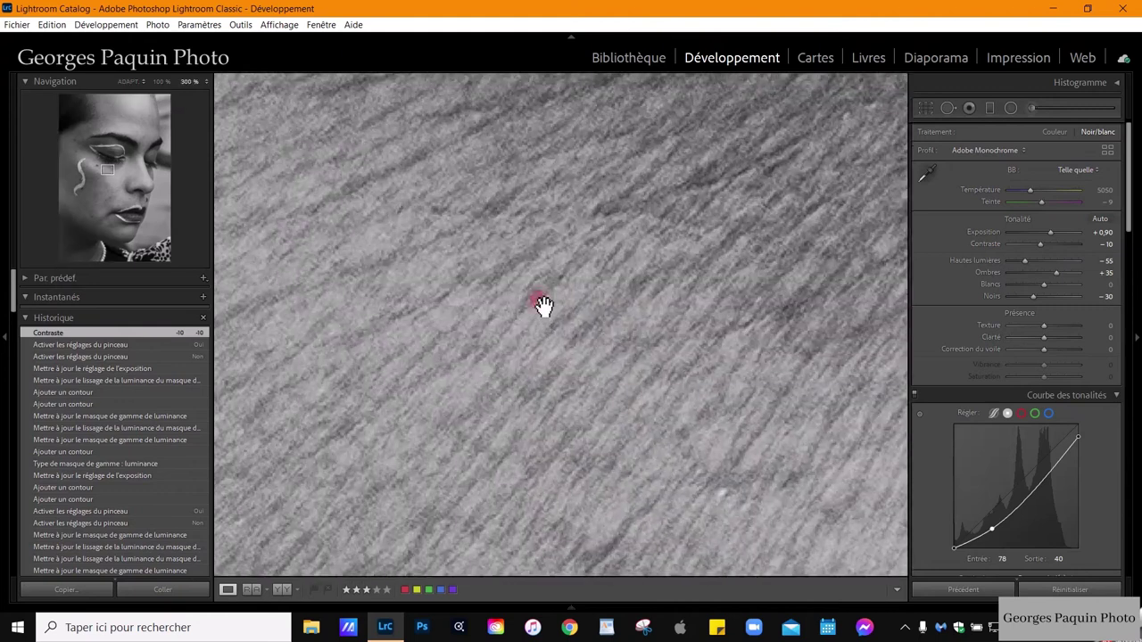
{"action": "left_click", "coordinate": [544, 306]}
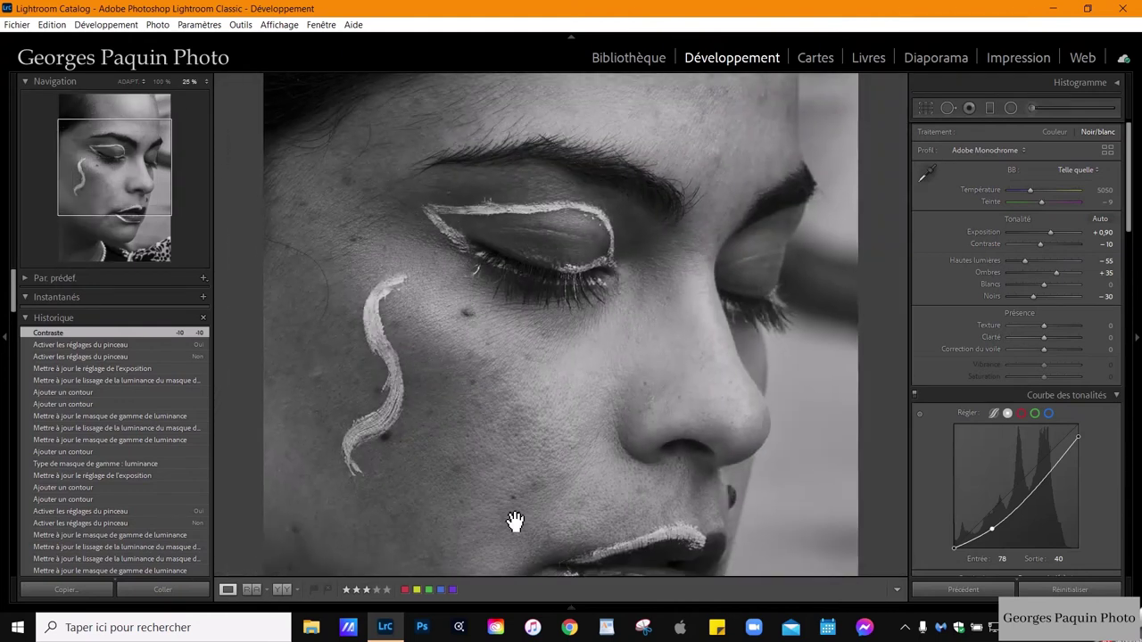
{"action": "key", "text": "ctrl+equal"}
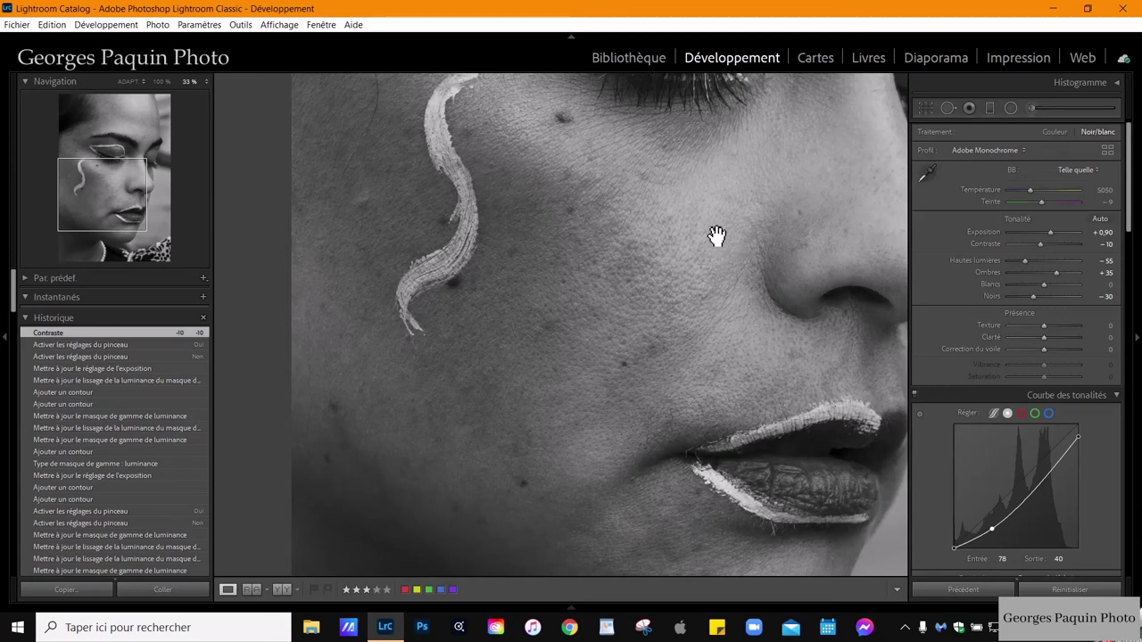
{"action": "left_click_drag", "start_coordinate": [705, 242], "coordinate": [670, 263]}
{"action": "key", "text": "ctrl+equal"}
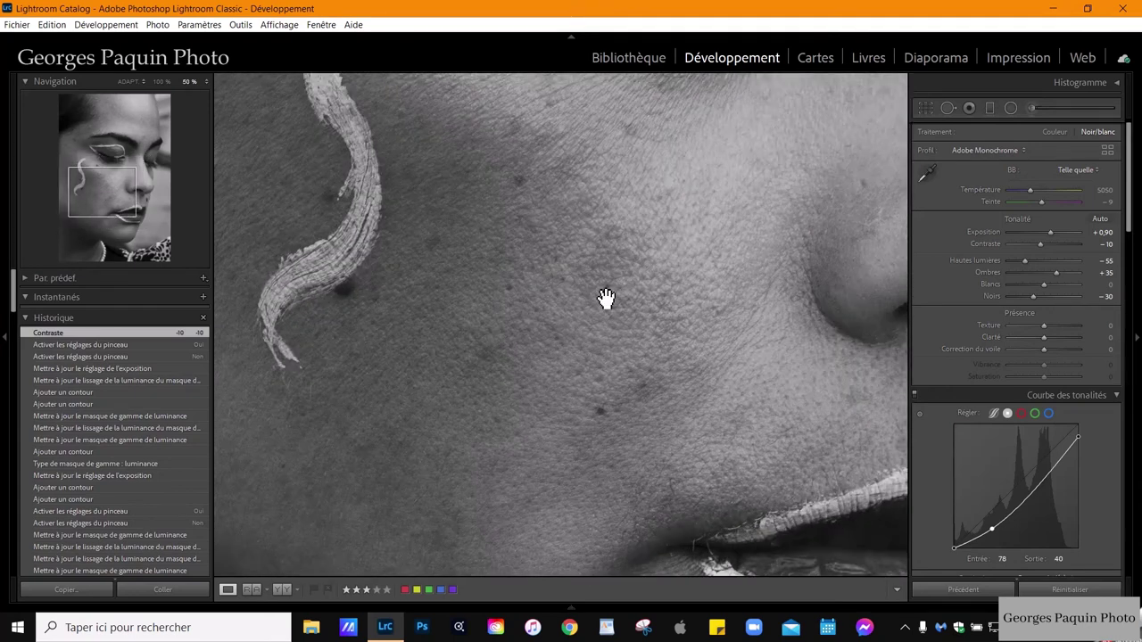
{"action": "key", "text": "ctrl+minus"}
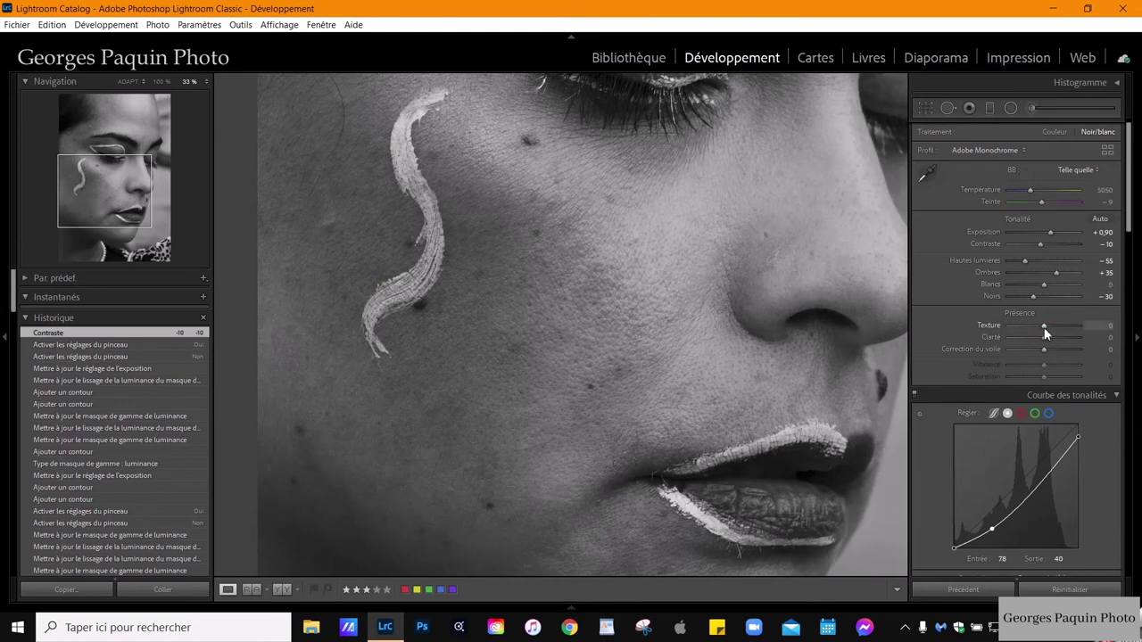
Step: Reduce Texture and Clarity to −30 each in the Basic panel
{"action": "scroll", "coordinate": [1045, 332], "scroll_direction": "down", "scroll_amount": 3}
{"action": "scroll", "coordinate": [1046, 334], "scroll_direction": "down", "scroll_amount": 2}
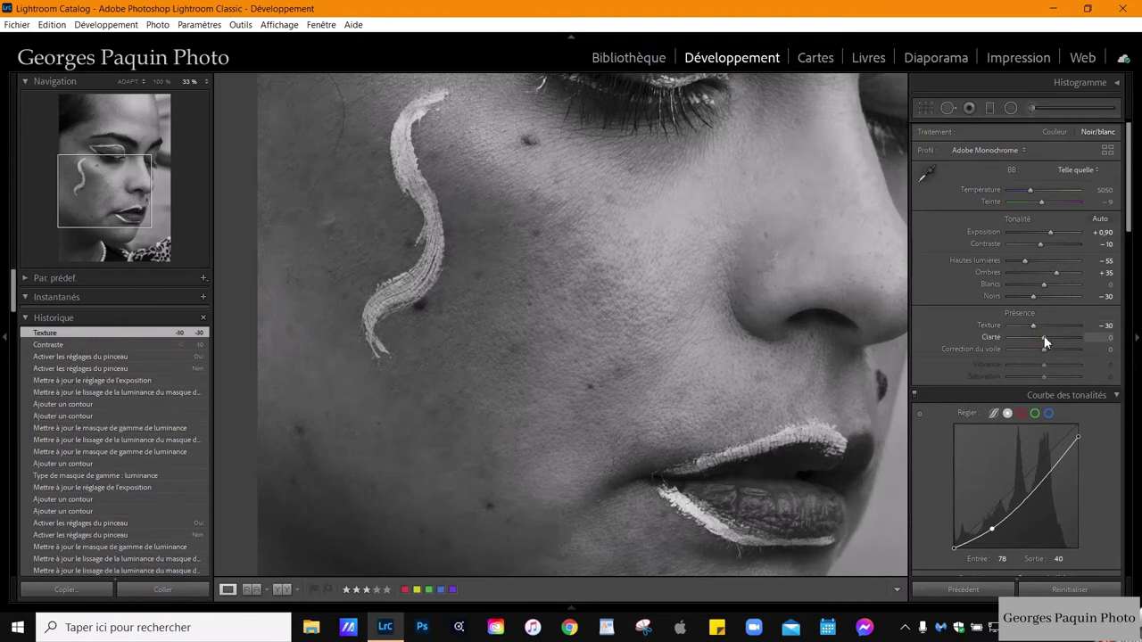
{"action": "scroll", "coordinate": [1045, 339], "scroll_direction": "down", "scroll_amount": 3}
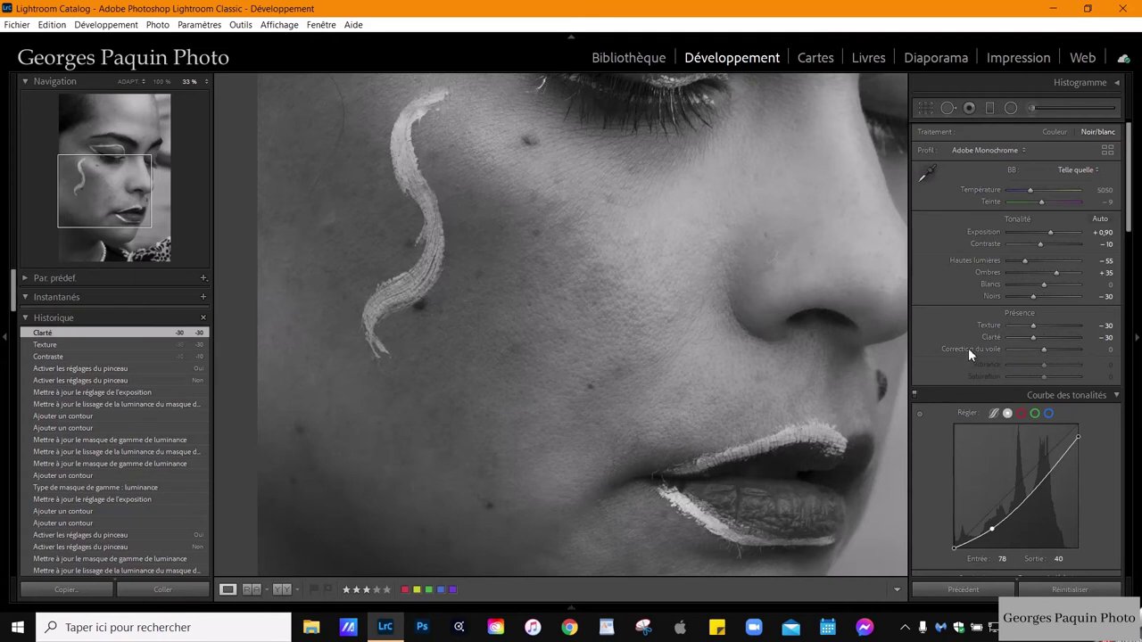
Step: Lower Dehaze to −5, then zoom and pan to check the cheek and painted eye
{"action": "left_click_drag", "start_coordinate": [1102, 357], "coordinate": [1099, 350]}
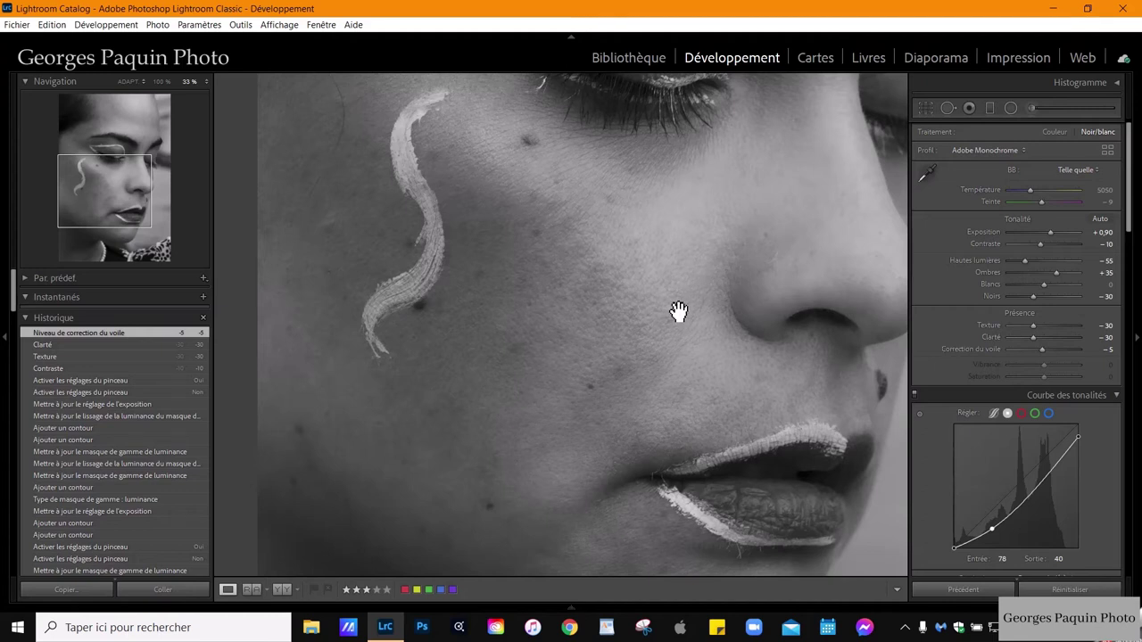
{"action": "key", "text": "ctrl+minus"}
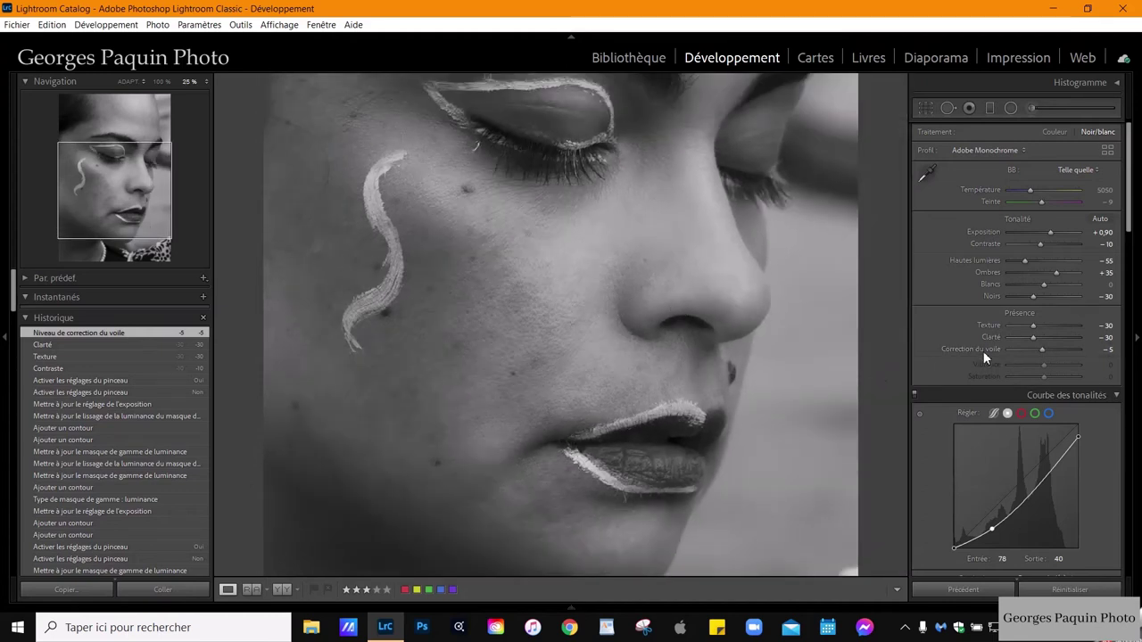
{"action": "left_click_drag", "start_coordinate": [459, 288], "coordinate": [484, 351]}
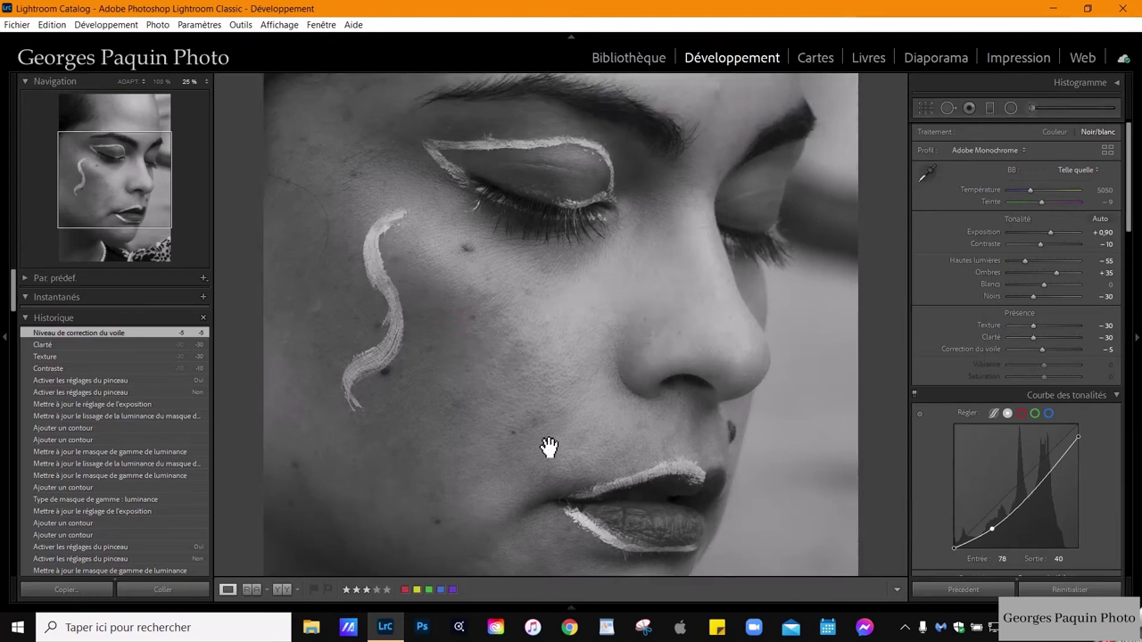
{"action": "left_click_drag", "start_coordinate": [593, 309], "coordinate": [650, 377]}
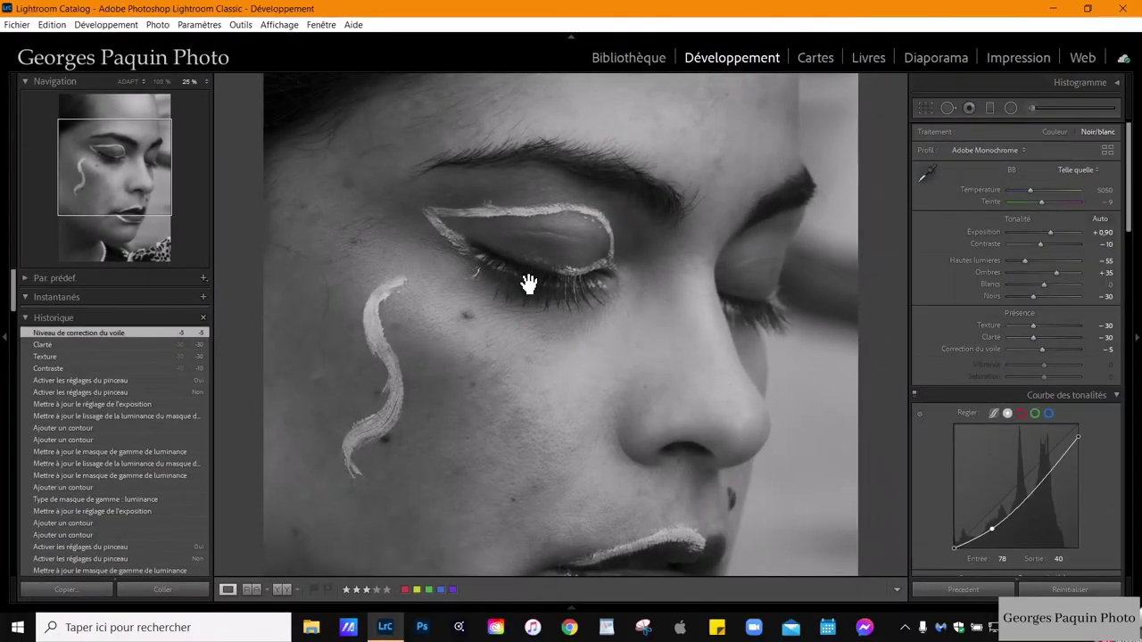
{"action": "left_click", "coordinate": [526, 281]}
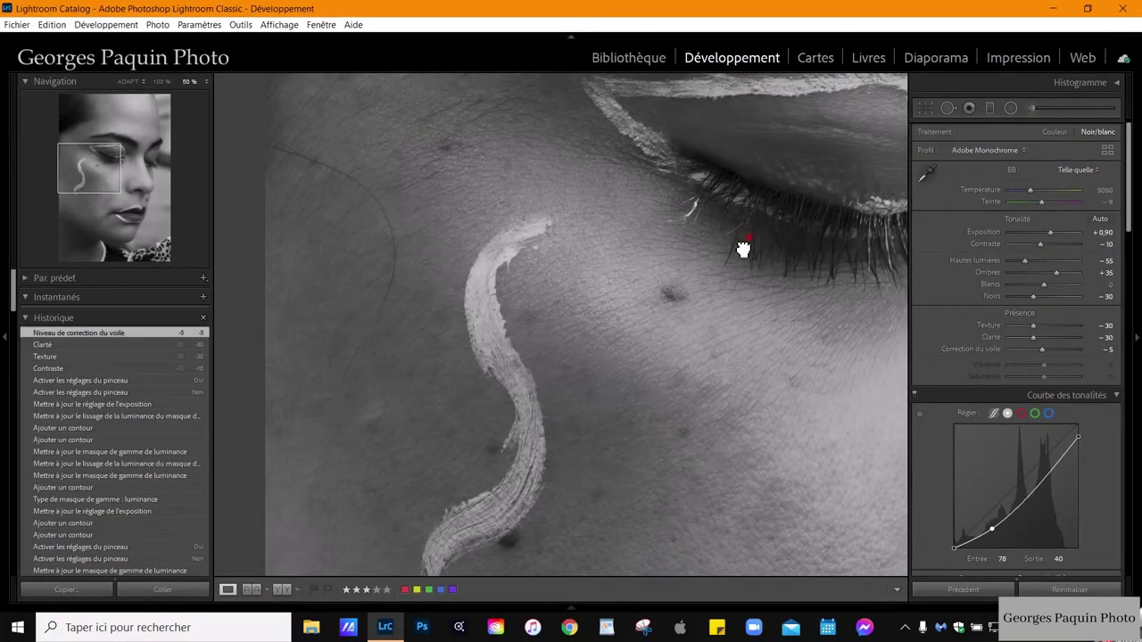
{"action": "left_click_drag", "start_coordinate": [741, 247], "coordinate": [446, 324]}
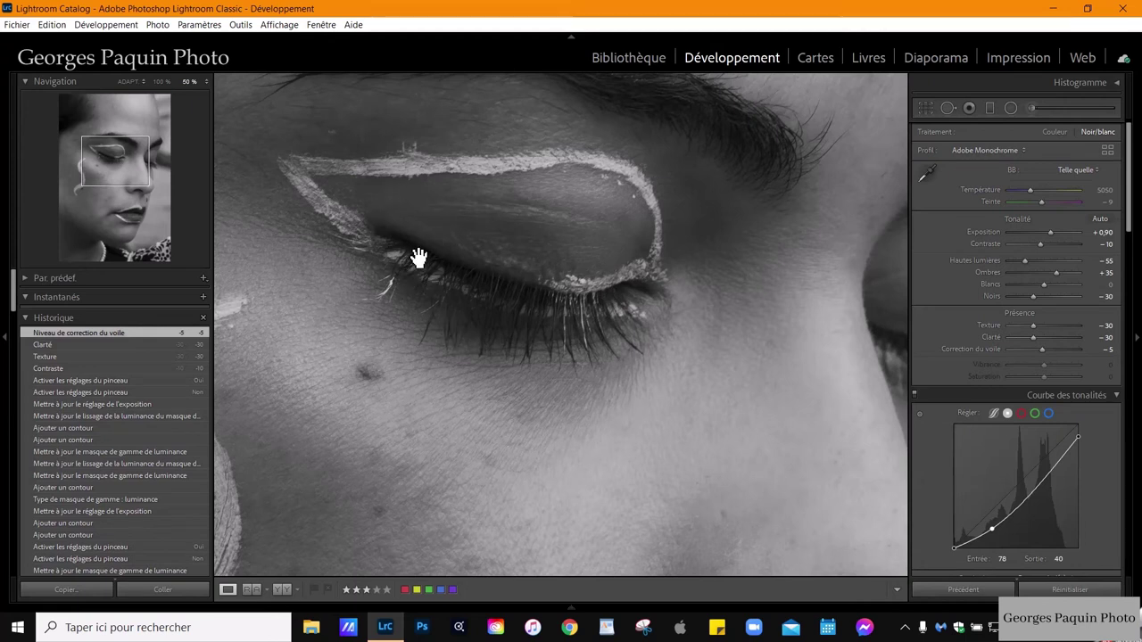
Step: Start a new Clarté-effect brush mask with Clarity 29 and Dehaze 11
{"action": "left_click", "coordinate": [1031, 108]}
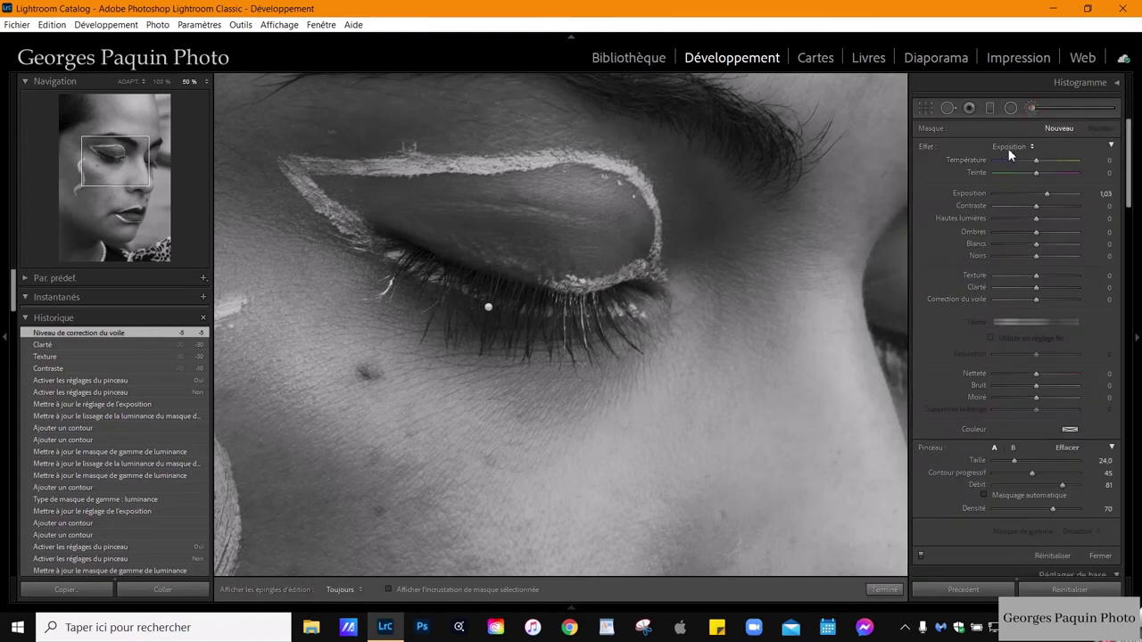
{"action": "left_click", "coordinate": [1007, 148]}
{"action": "left_click", "coordinate": [793, 291]}
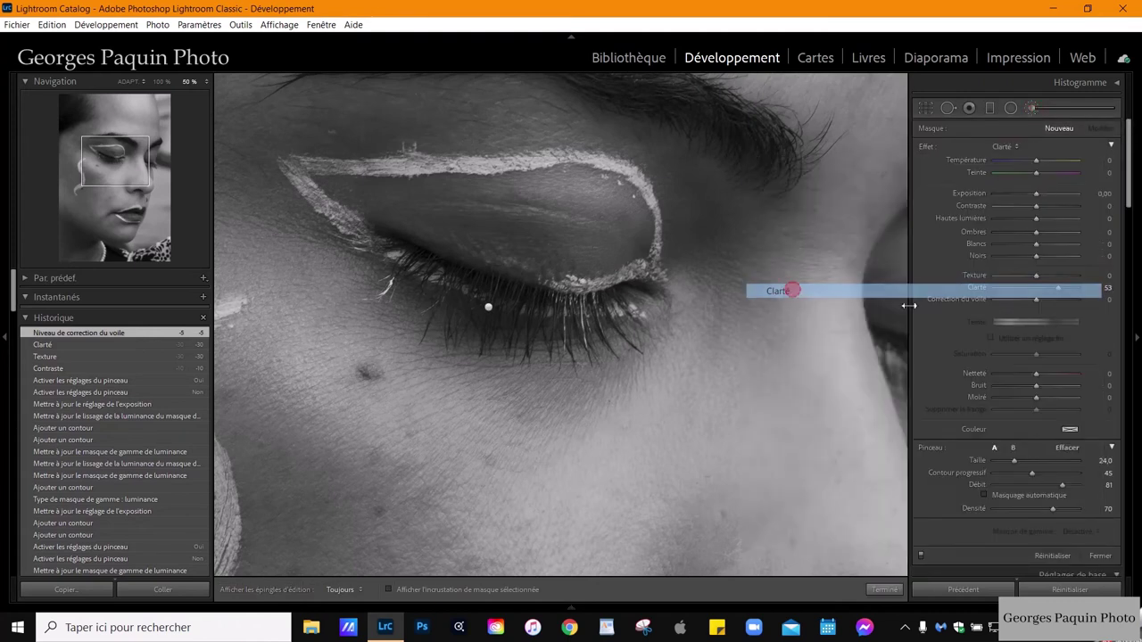
{"action": "left_click_drag", "start_coordinate": [1058, 290], "coordinate": [1049, 300]}
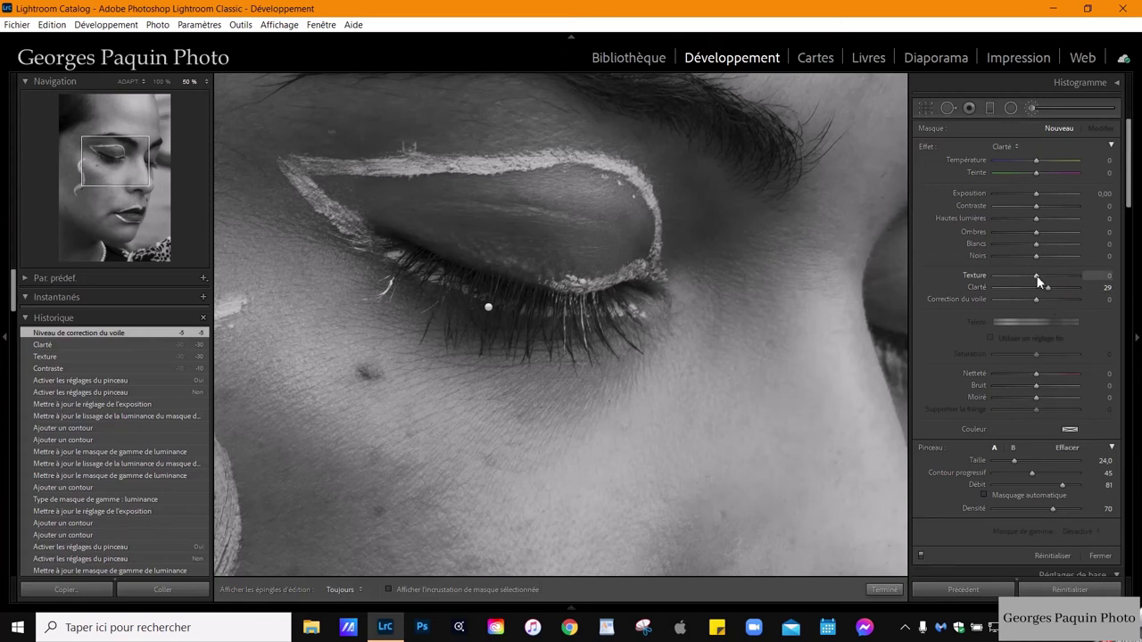
{"action": "left_click_drag", "start_coordinate": [1036, 300], "coordinate": [1039, 299]}
Step: Paint the mask over the eye and lip paint, then zoom to fit the photo
{"action": "key", "text": "h"}
{"action": "key", "text": "h"}
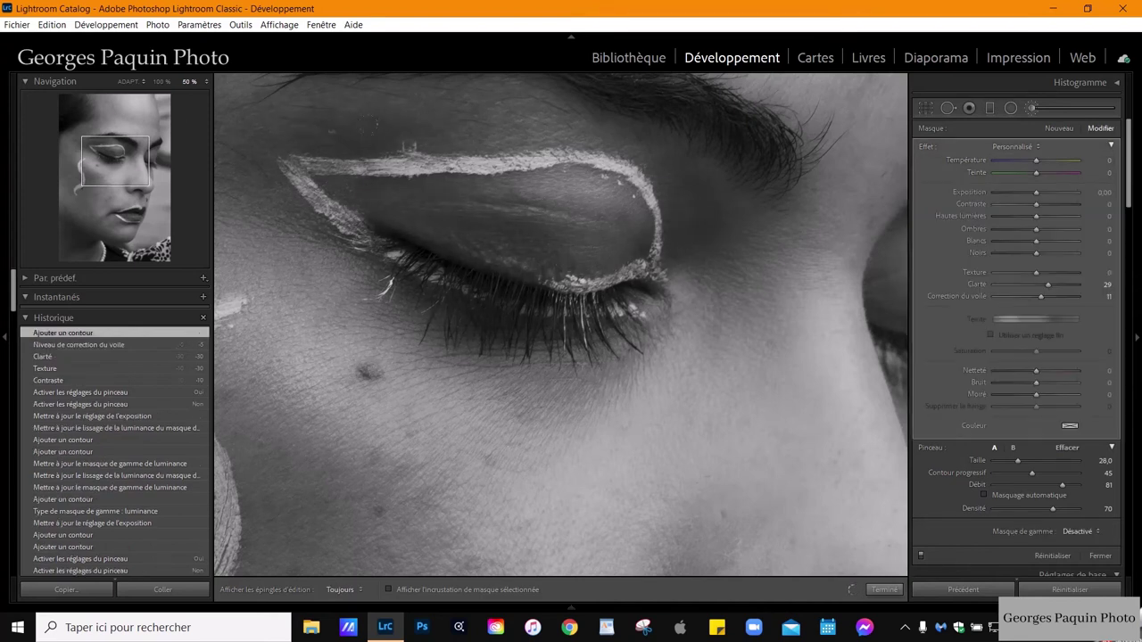
{"action": "left_click_drag", "start_coordinate": [120, 161], "coordinate": [143, 162]}
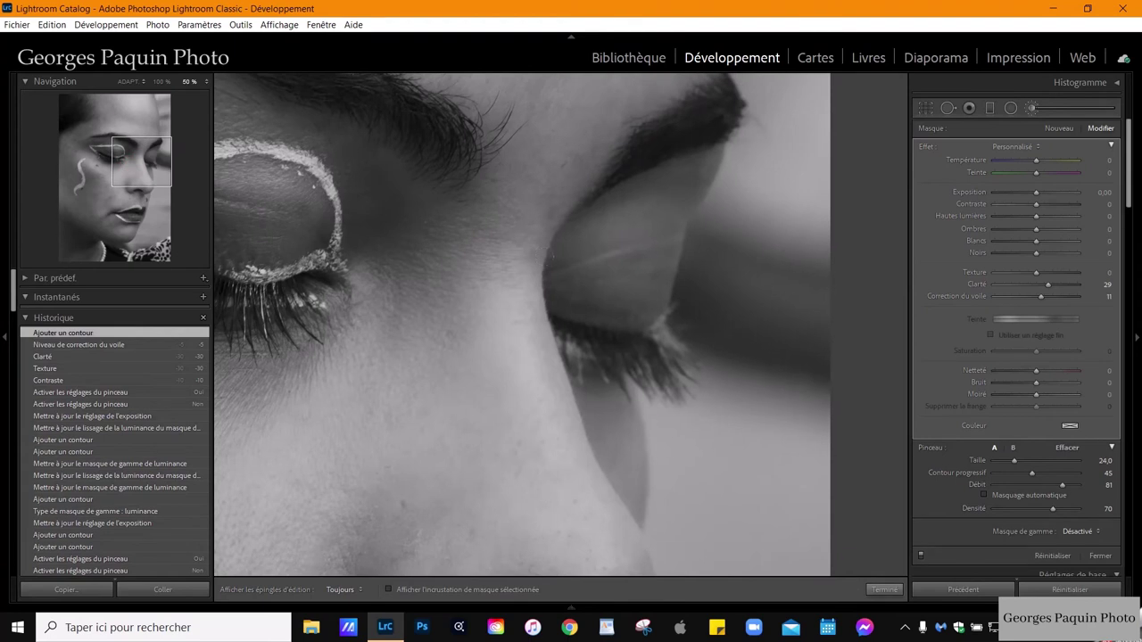
{"action": "left_click", "coordinate": [589, 294]}
{"action": "key", "text": "h"}
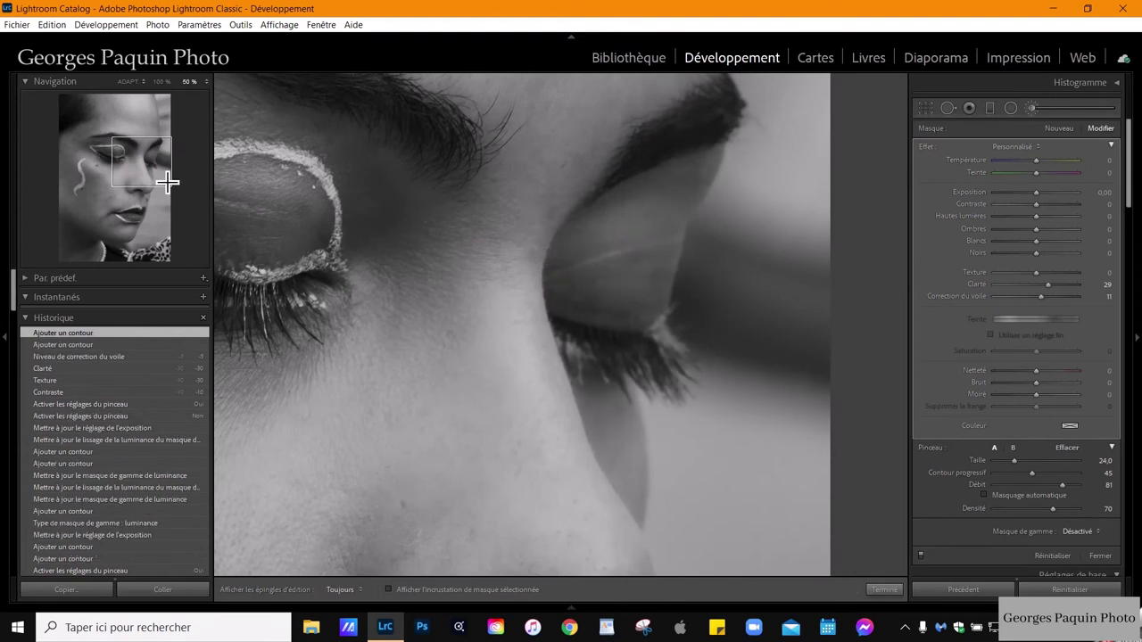
{"action": "left_click_drag", "start_coordinate": [166, 179], "coordinate": [155, 231]}
{"action": "left_click", "coordinate": [671, 267]}
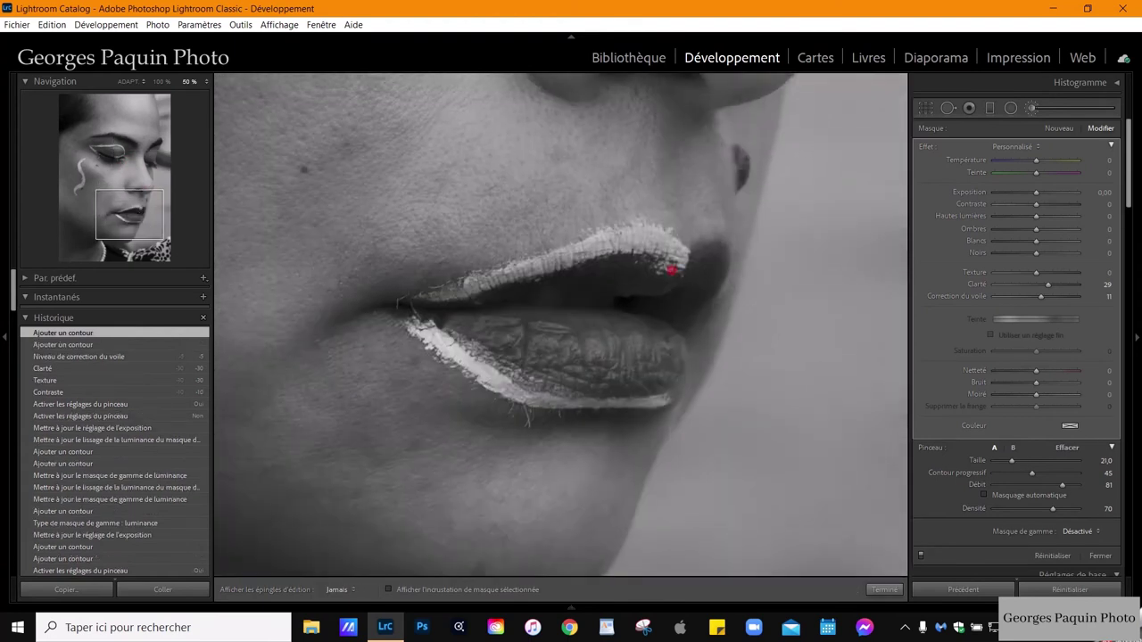
{"action": "key", "text": "h"}
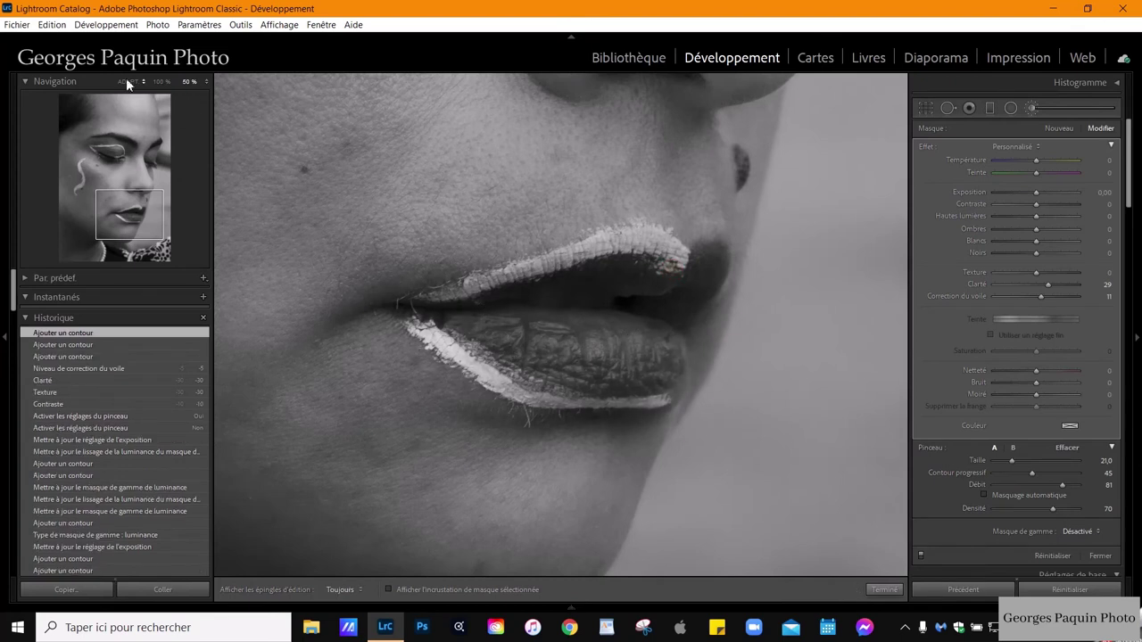
{"action": "left_click", "coordinate": [127, 81]}
{"action": "key", "text": "h"}
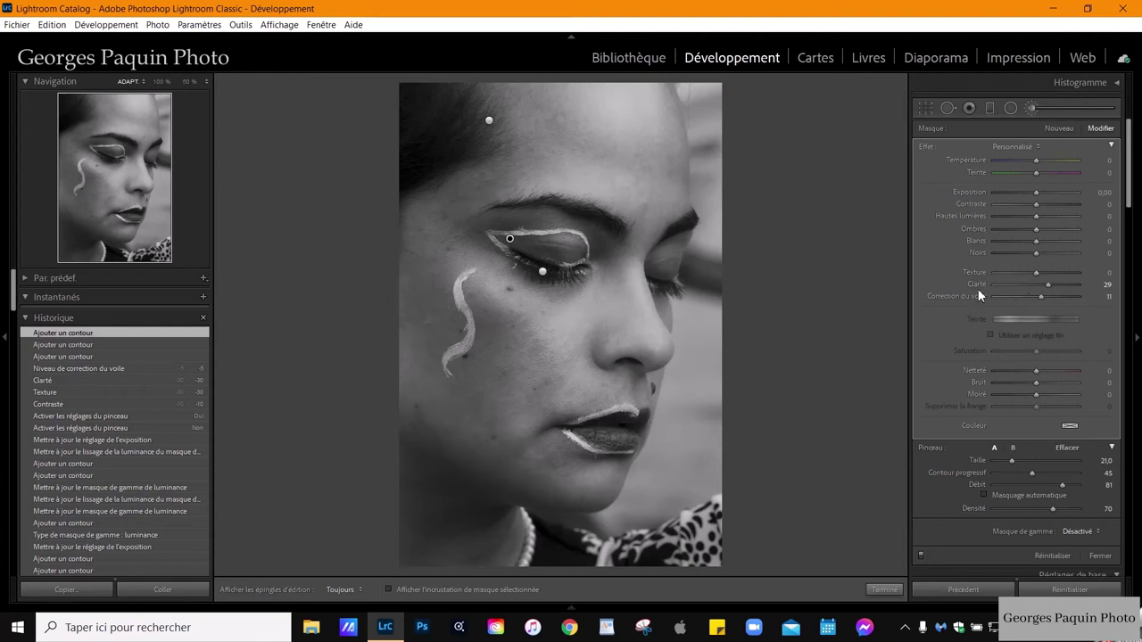
Step: Close the brush tool and scroll the right panel down to Color Grading
{"action": "left_click", "coordinate": [885, 589]}
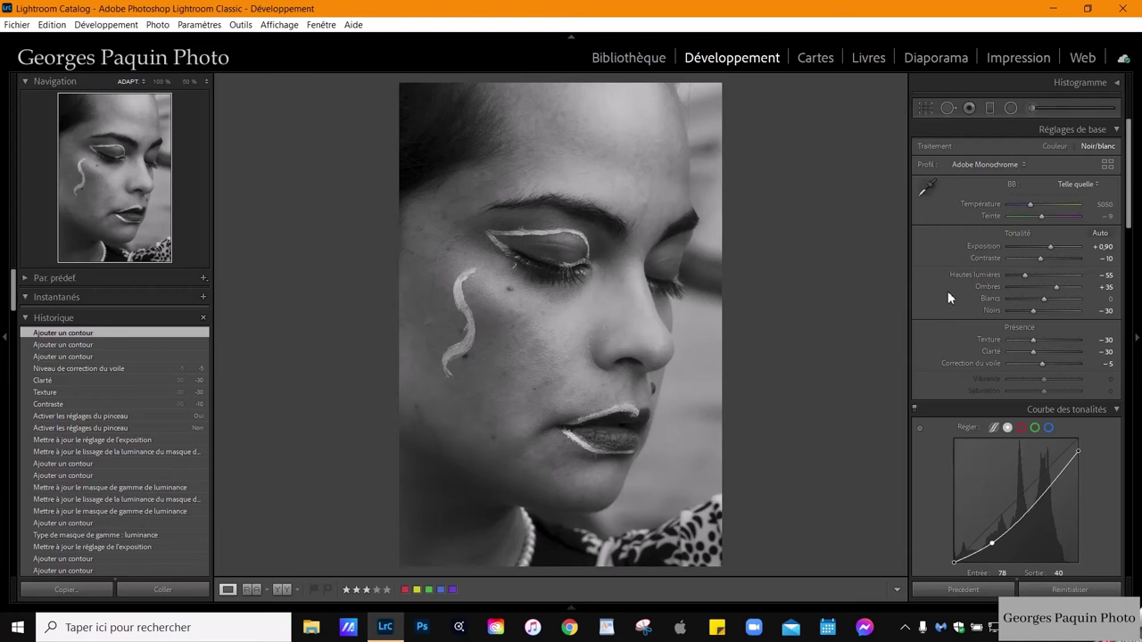
{"action": "scroll", "coordinate": [948, 291], "scroll_direction": "down", "scroll_amount": 5}
{"action": "scroll", "coordinate": [947, 290], "scroll_direction": "down", "scroll_amount": 5}
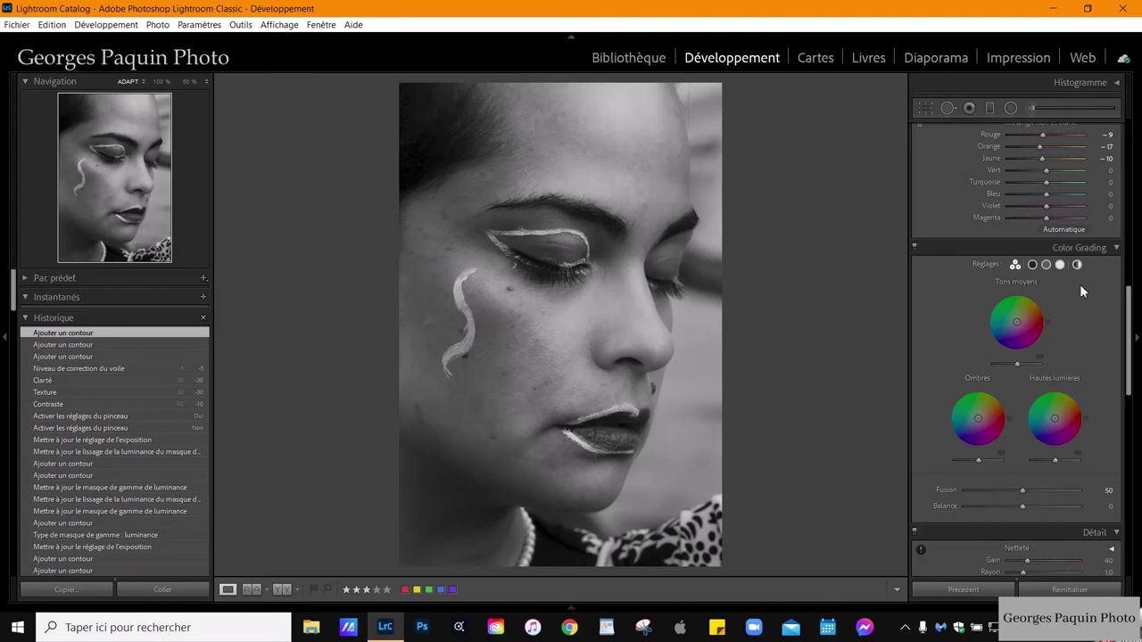
Step: Grade the shadows with a warm hue 7 at saturation 8
{"action": "left_click", "coordinate": [1032, 266]}
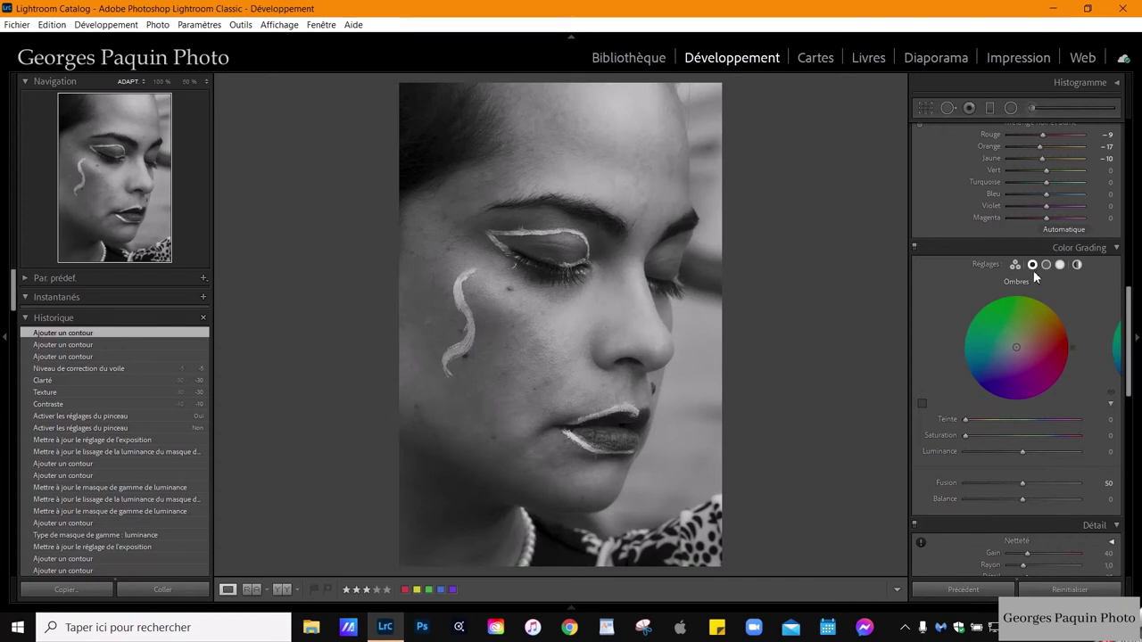
{"action": "left_click_drag", "start_coordinate": [1016, 347], "coordinate": [1025, 346]}
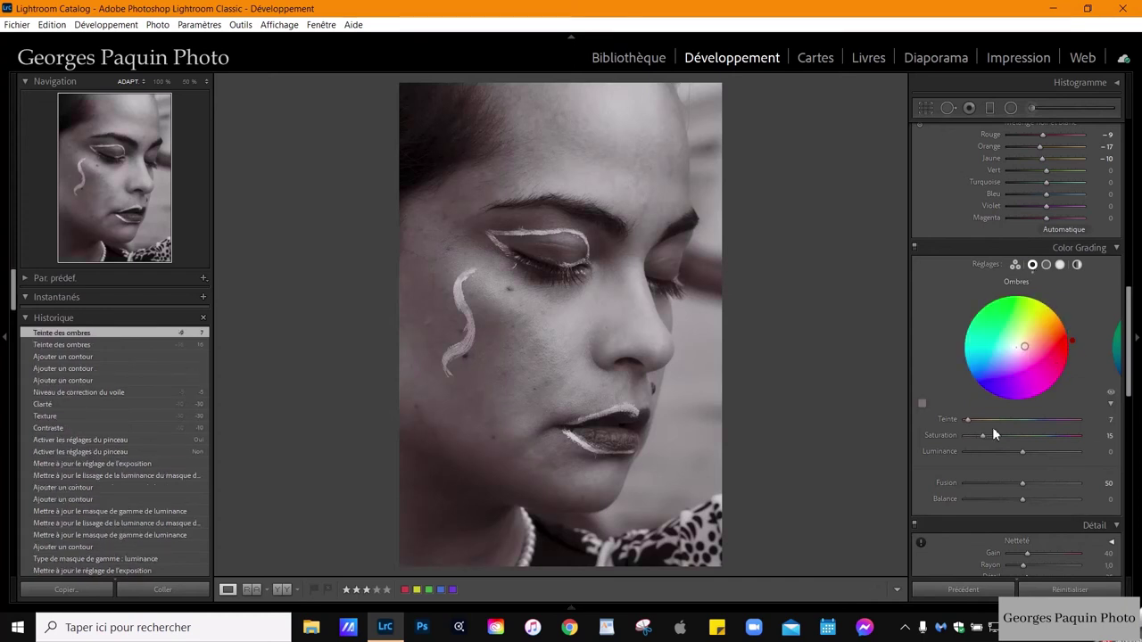
{"action": "mouse_move", "coordinate": [982, 435]}
{"action": "left_mouse_down"}
{"action": "mouse_move", "coordinate": [1007, 463]}
{"action": "mouse_move", "coordinate": [1018, 455]}
{"action": "mouse_move", "coordinate": [976, 443]}
{"action": "left_mouse_up"}
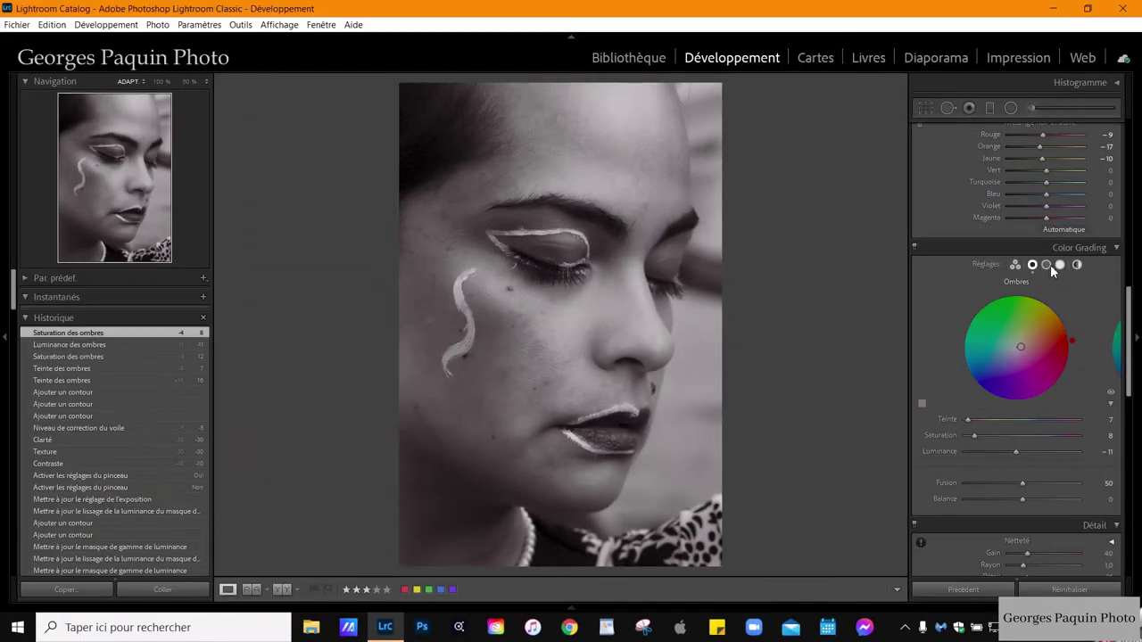
Step: Grade the midtones to hue 51, saturation 10, luminance −11, then review each wheel
{"action": "left_click", "coordinate": [1047, 265]}
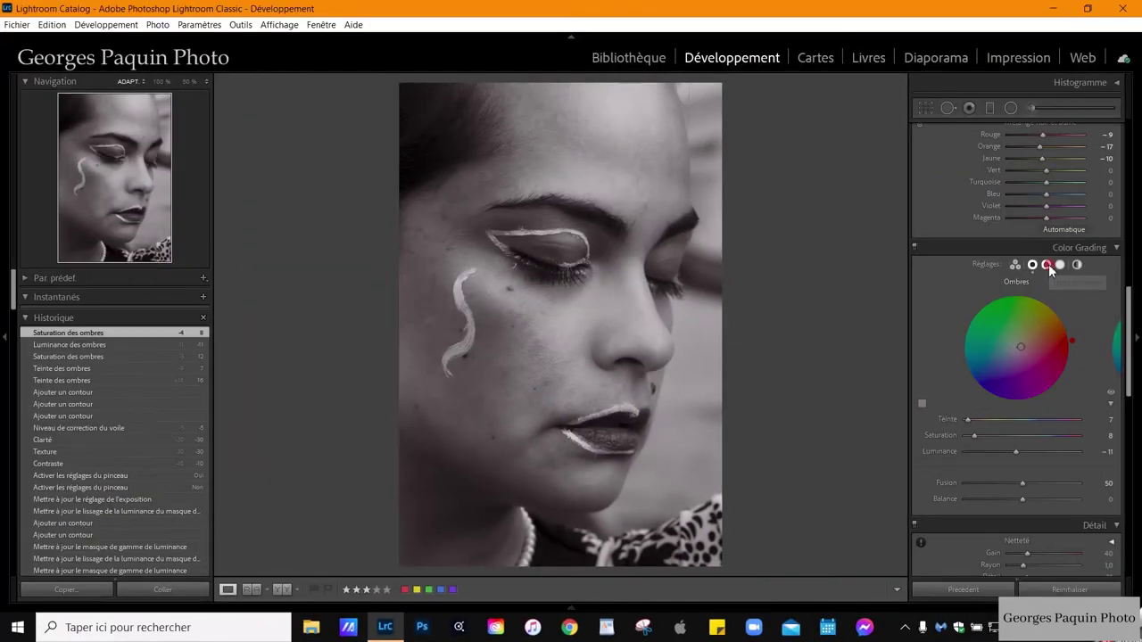
{"action": "left_click_drag", "start_coordinate": [1020, 351], "coordinate": [1022, 341]}
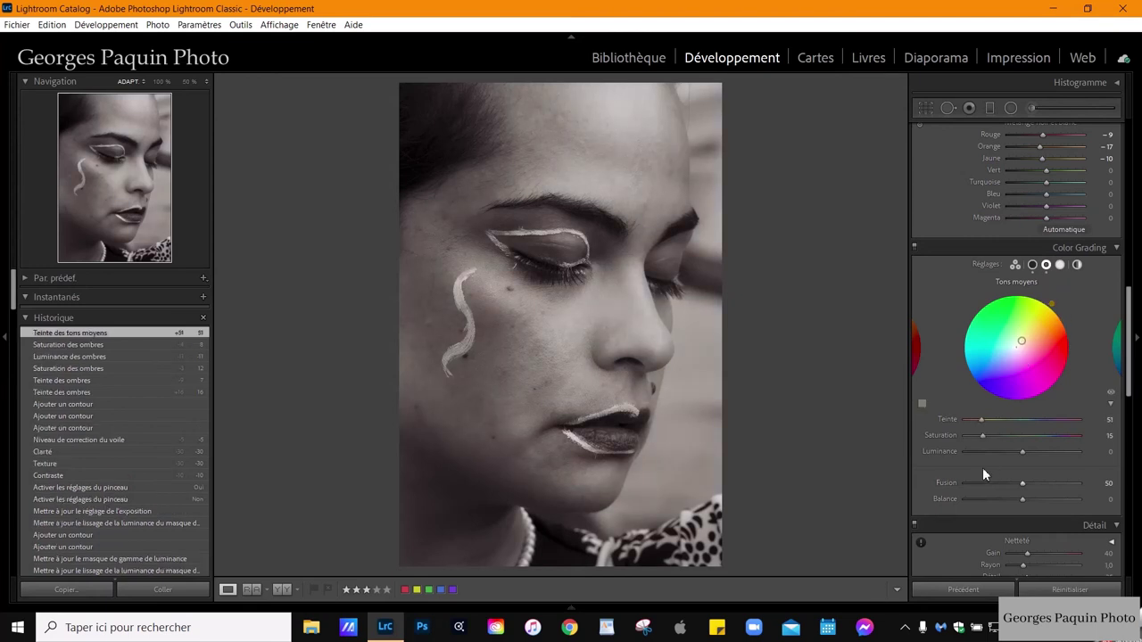
{"action": "left_click_drag", "start_coordinate": [983, 435], "coordinate": [977, 442]}
{"action": "left_click", "coordinate": [1017, 460]}
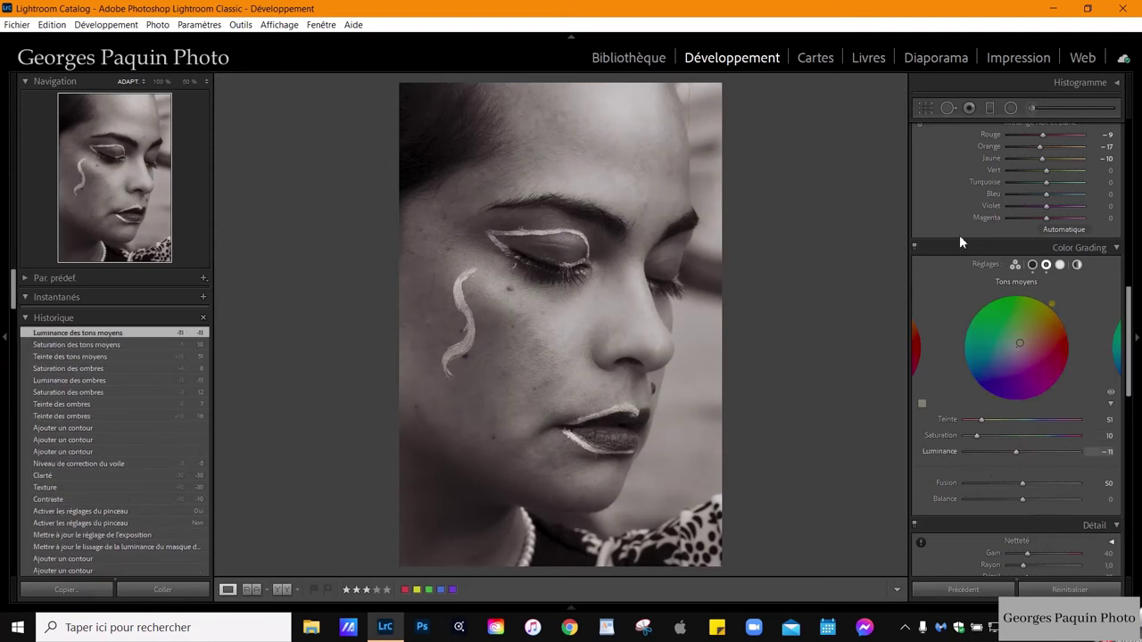
{"action": "left_click", "coordinate": [1060, 264]}
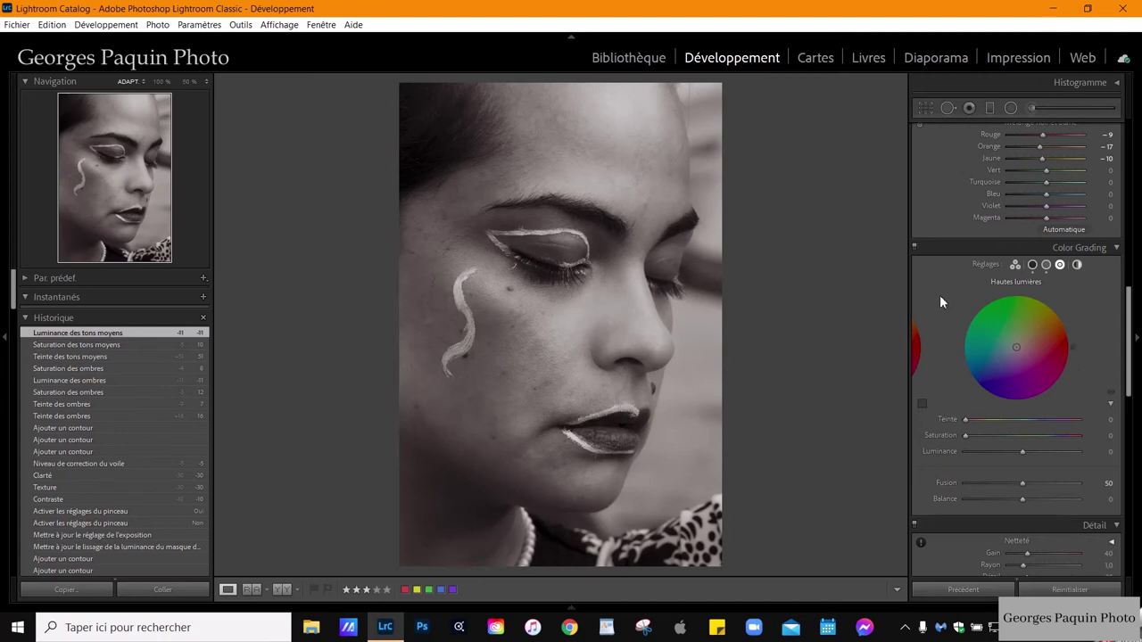
{"action": "left_click", "coordinate": [1032, 264]}
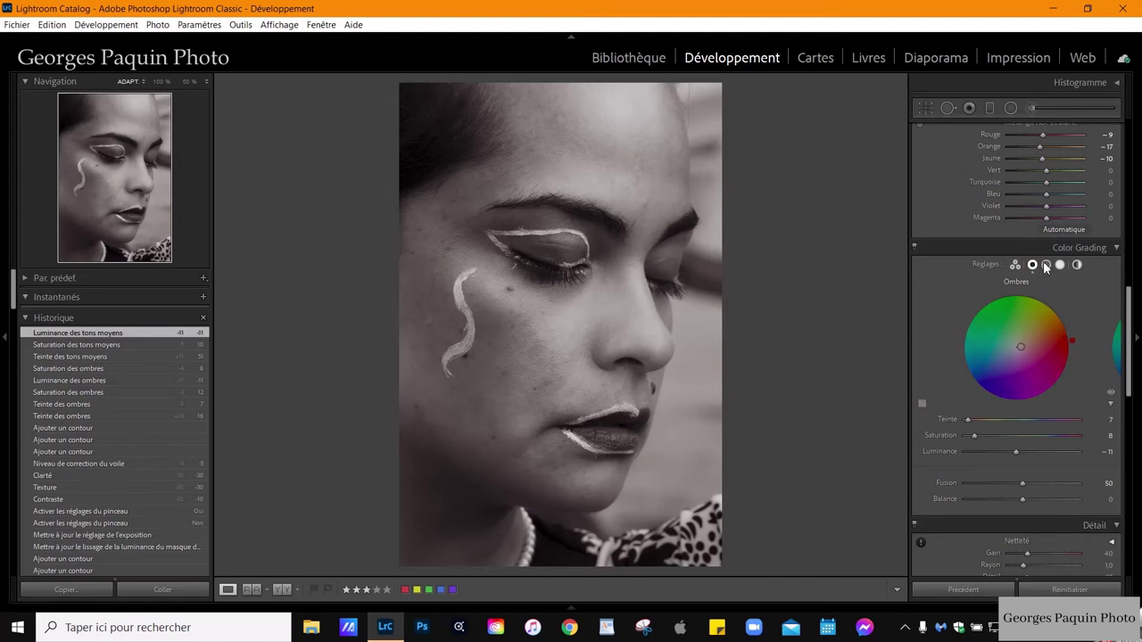
{"action": "left_click", "coordinate": [1046, 264]}
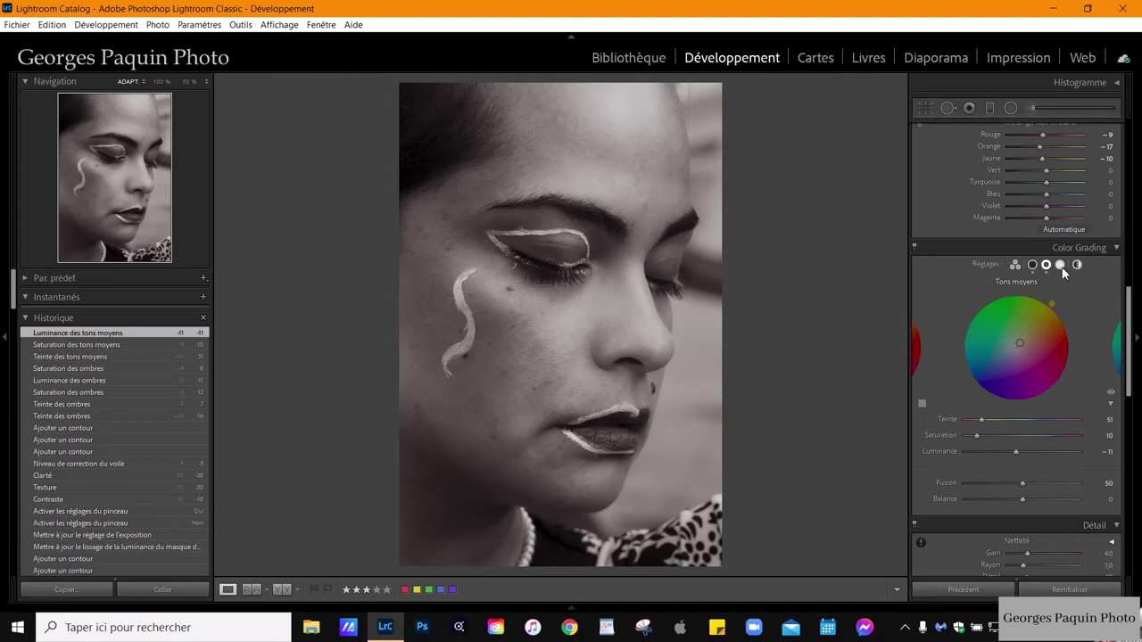
Step: Tint highlights to cool hue 190, saturation 8, luminance +27; set Balance +17, Blending 40
{"action": "left_click", "coordinate": [1061, 265]}
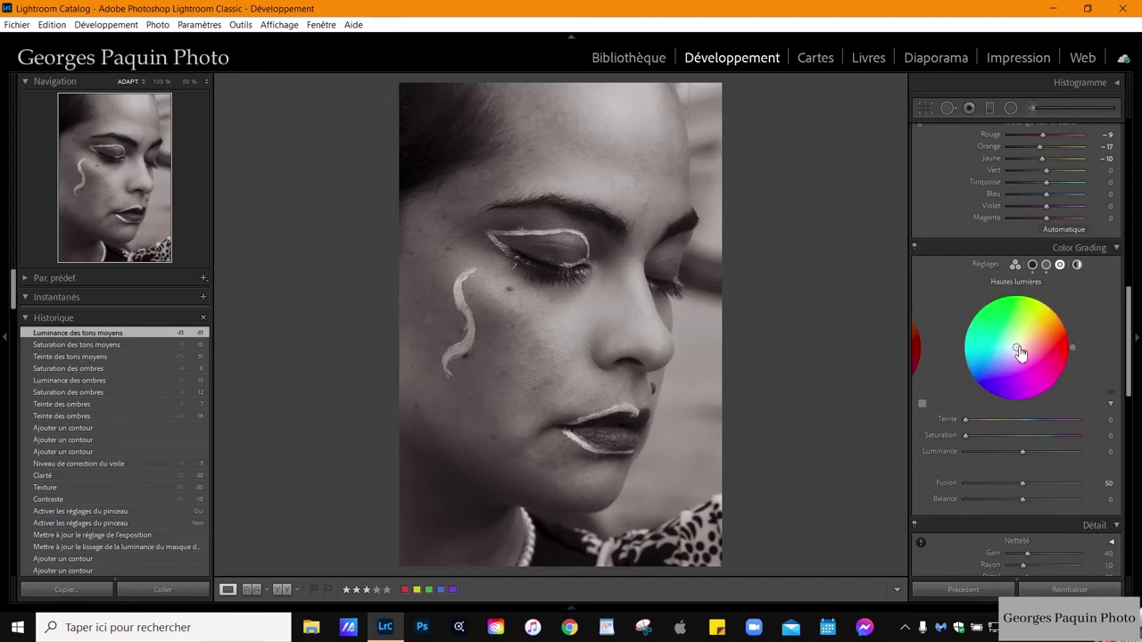
{"action": "left_click_drag", "start_coordinate": [1018, 350], "coordinate": [1015, 349]}
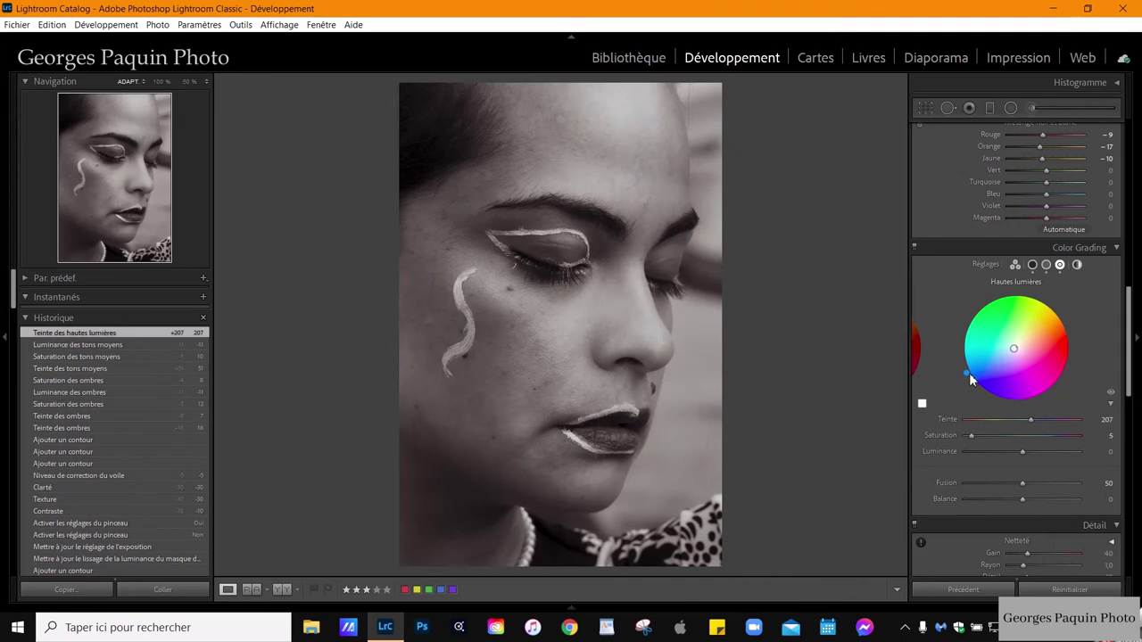
{"action": "left_click_drag", "start_coordinate": [966, 381], "coordinate": [961, 357]}
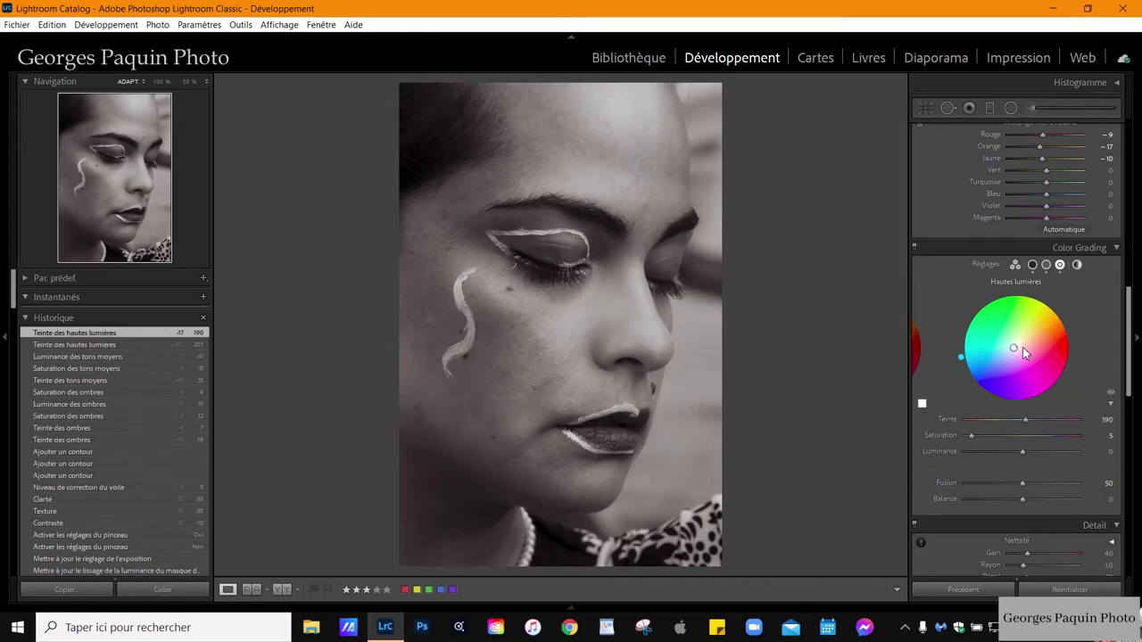
{"action": "left_click_drag", "start_coordinate": [975, 436], "coordinate": [973, 441]}
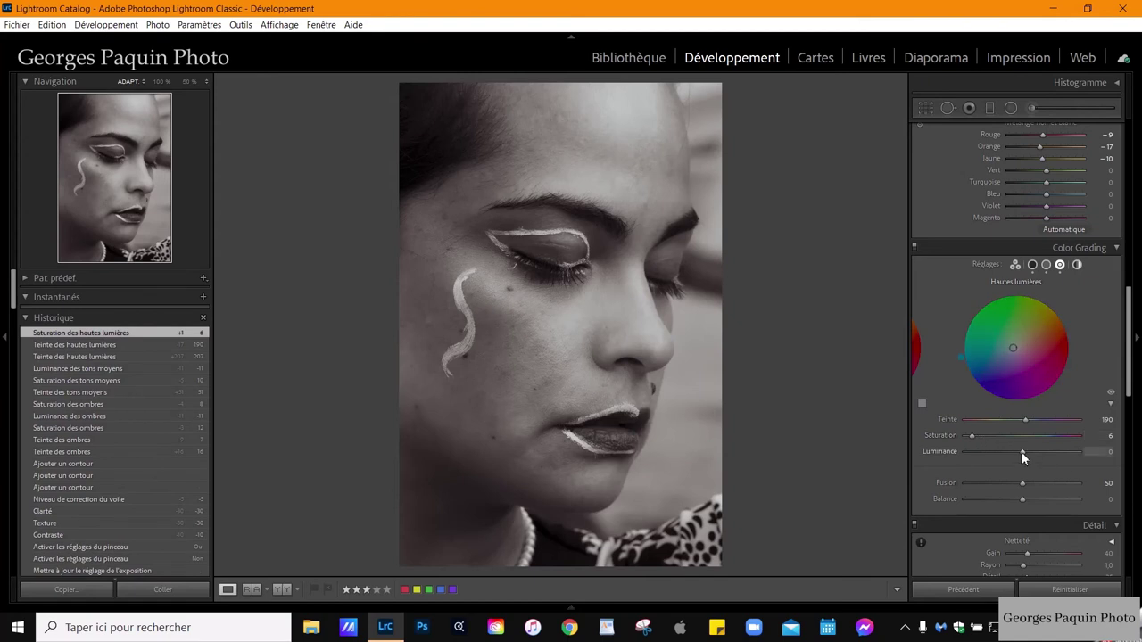
{"action": "left_click_drag", "start_coordinate": [1028, 451], "coordinate": [1037, 452]}
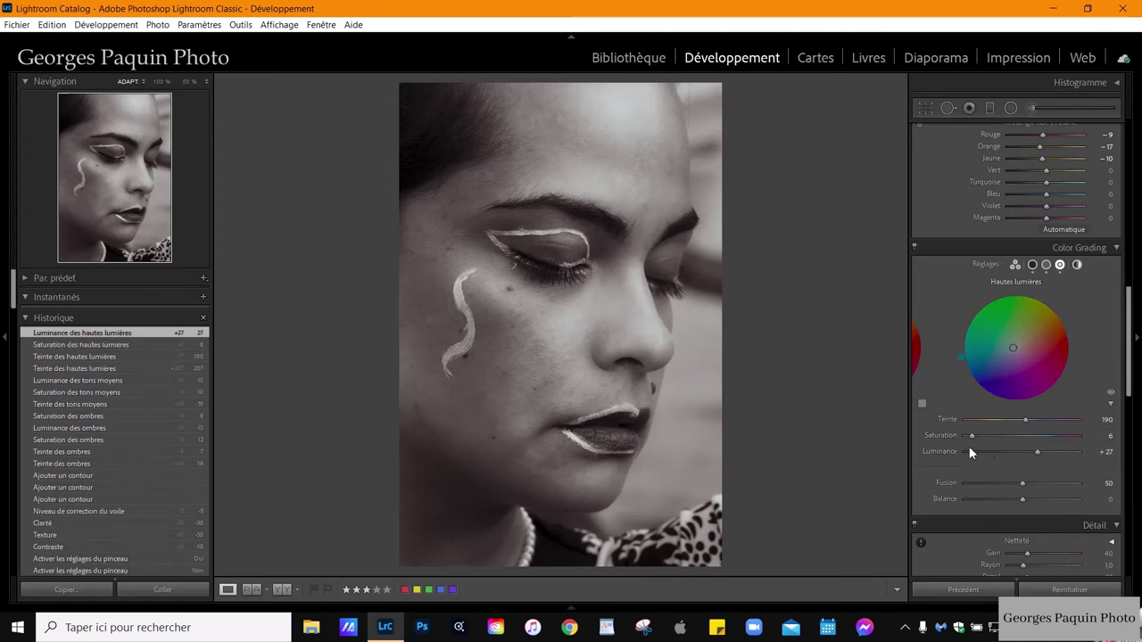
{"action": "left_click_drag", "start_coordinate": [971, 435], "coordinate": [974, 435]}
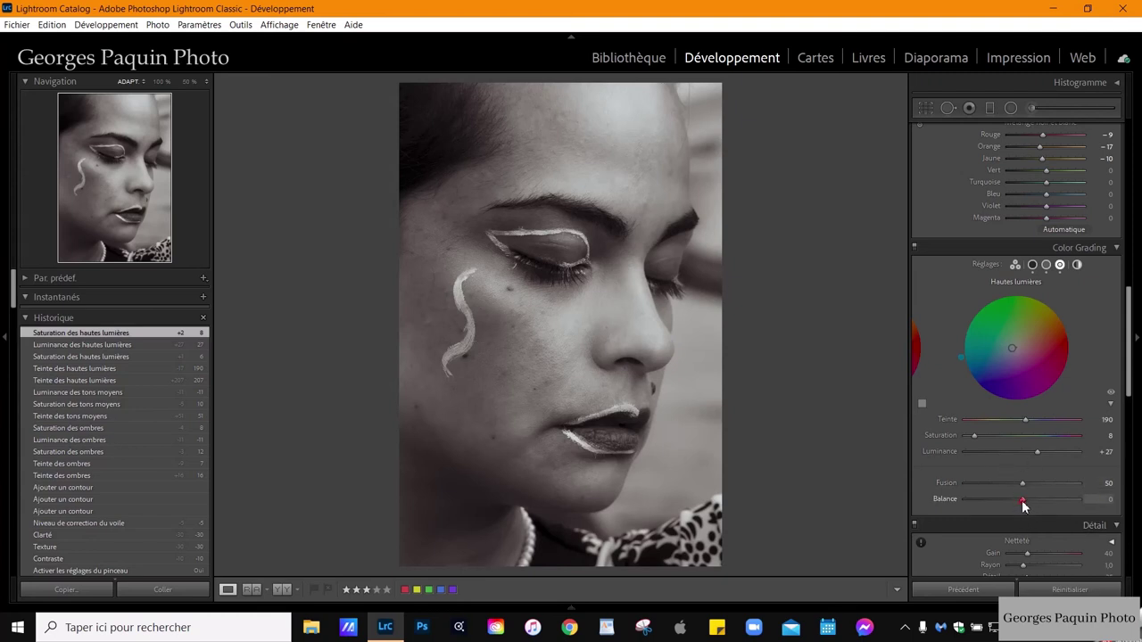
{"action": "mouse_move", "coordinate": [1022, 499]}
{"action": "left_mouse_down"}
{"action": "mouse_move", "coordinate": [1008, 514]}
{"action": "mouse_move", "coordinate": [1032, 493]}
{"action": "left_mouse_up"}
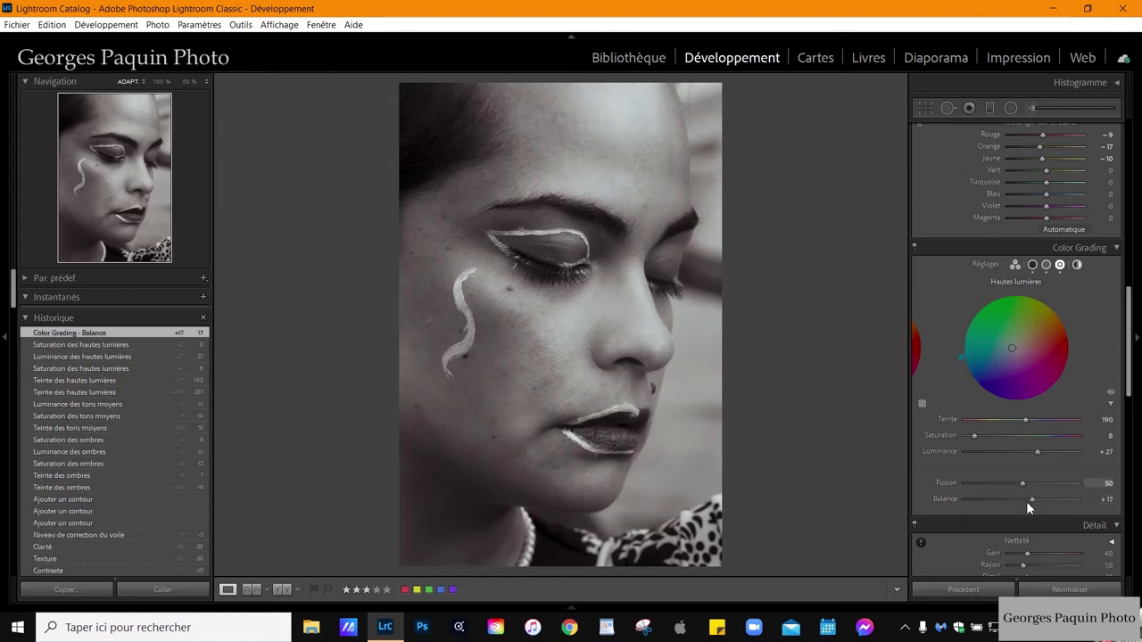
{"action": "left_click_drag", "start_coordinate": [1023, 485], "coordinate": [1010, 495]}
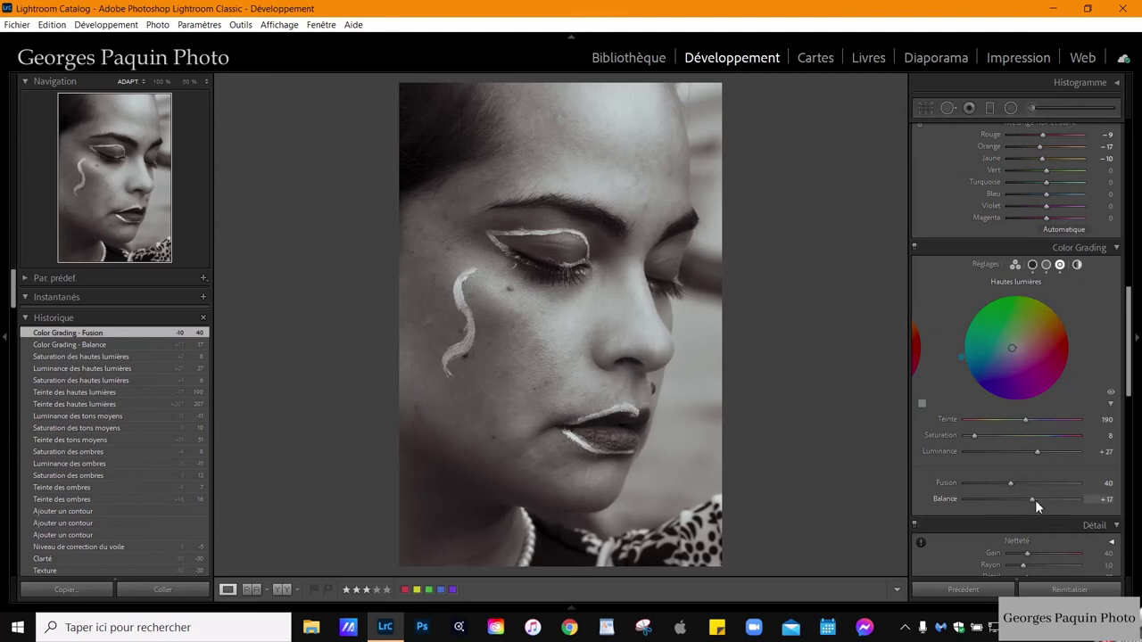
Step: Raise Color Grading saturation to 16 on the midtones and 12 on the shadows
{"action": "left_click", "coordinate": [1046, 265]}
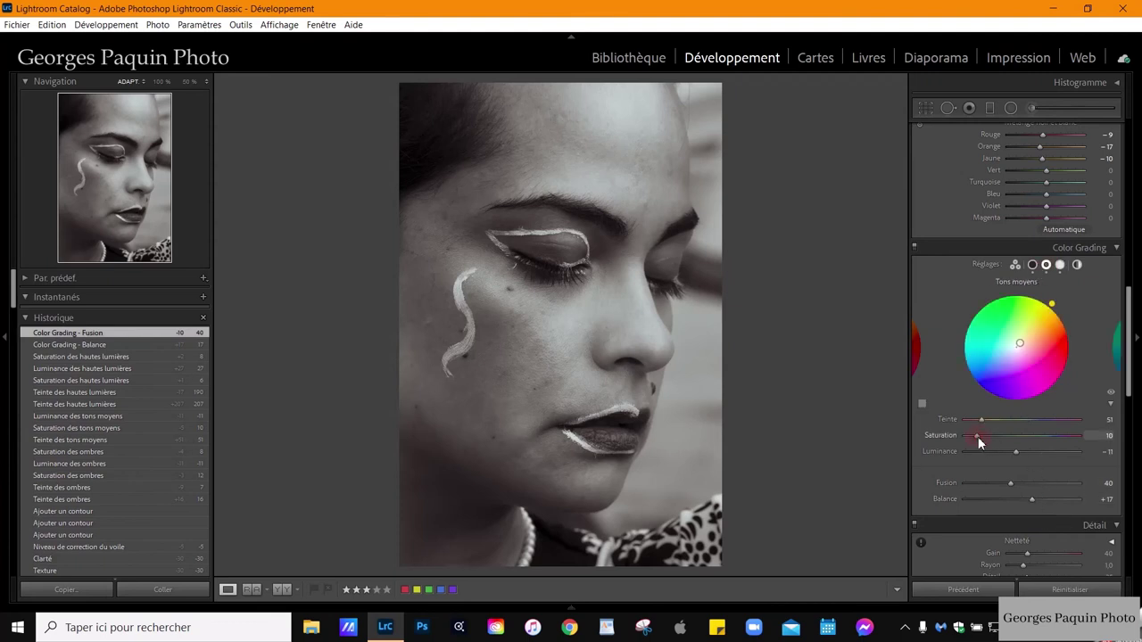
{"action": "left_click_drag", "start_coordinate": [978, 441], "coordinate": [985, 437]}
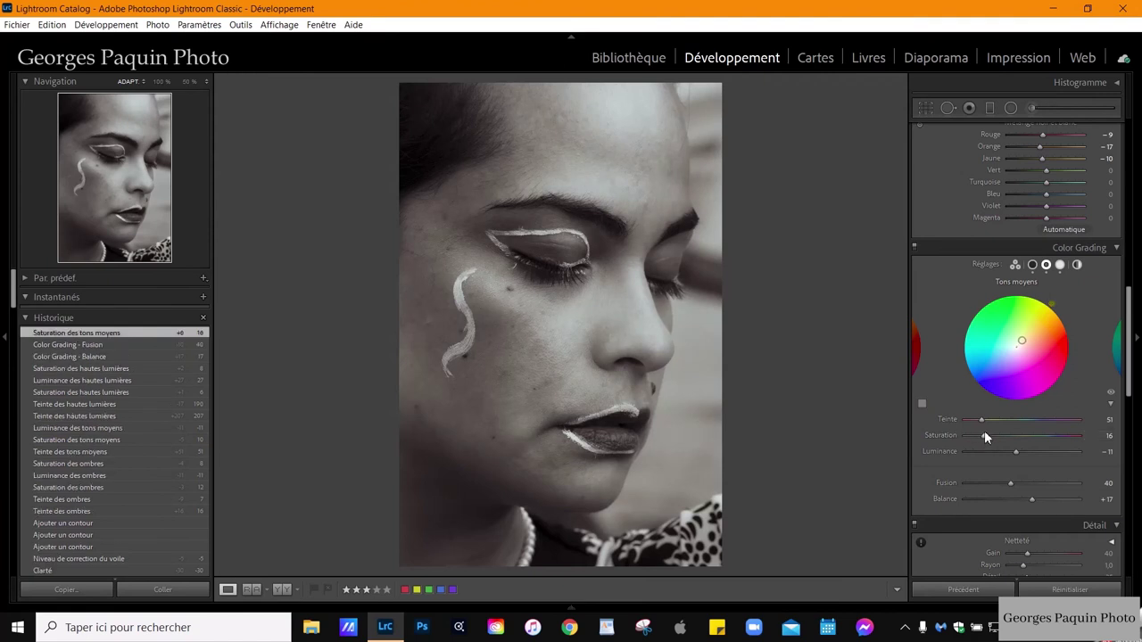
{"action": "left_click", "coordinate": [1032, 266]}
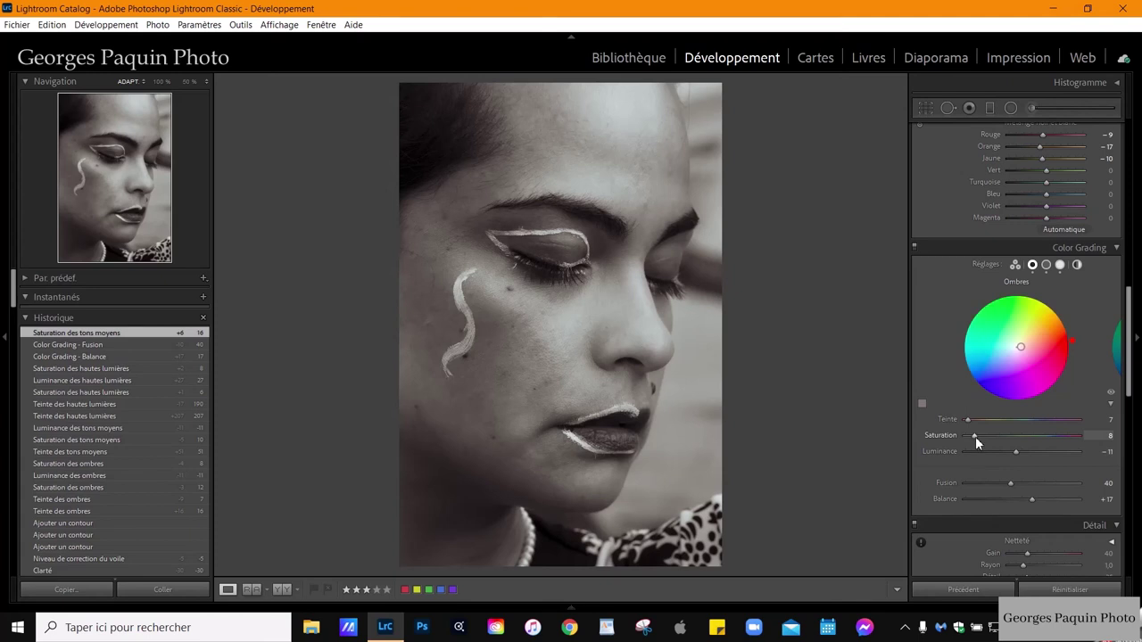
{"action": "left_click_drag", "start_coordinate": [975, 436], "coordinate": [979, 434]}
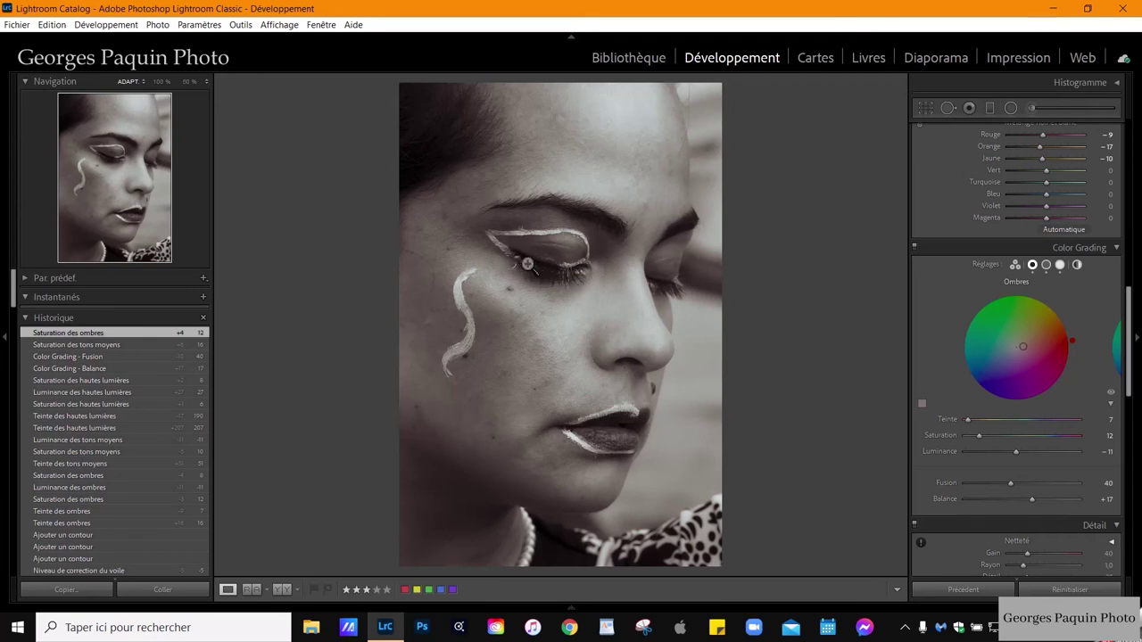
Step: Zoom to the eye and set up a new Ombres-effect brush, raising shadows, exposure and flow 85
{"action": "left_click", "coordinate": [546, 273]}
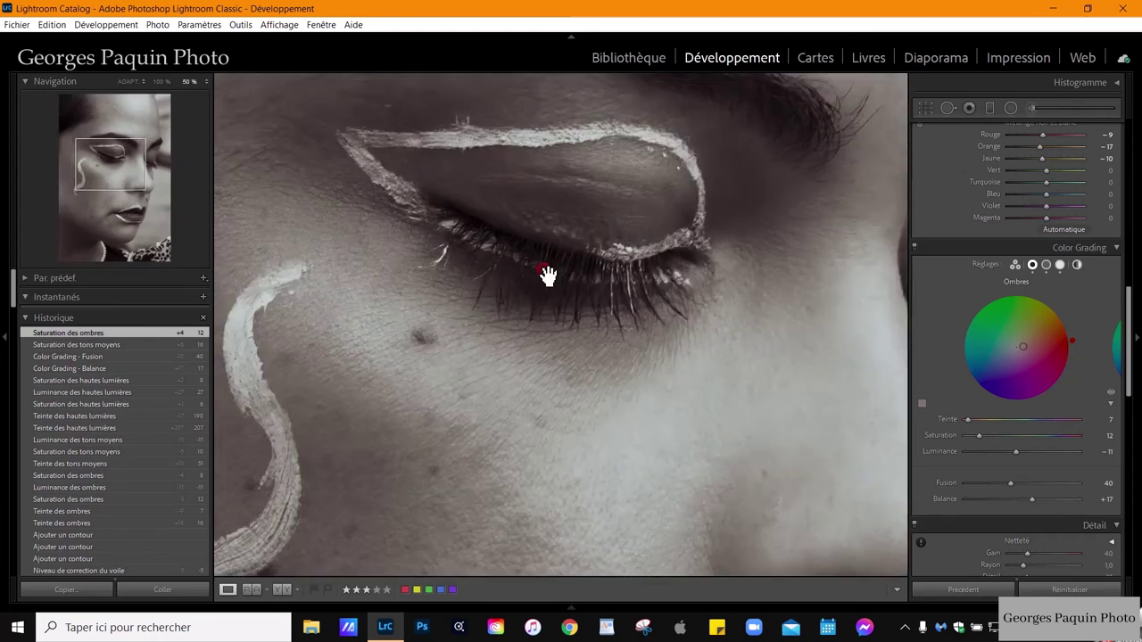
{"action": "left_click", "coordinate": [1032, 108]}
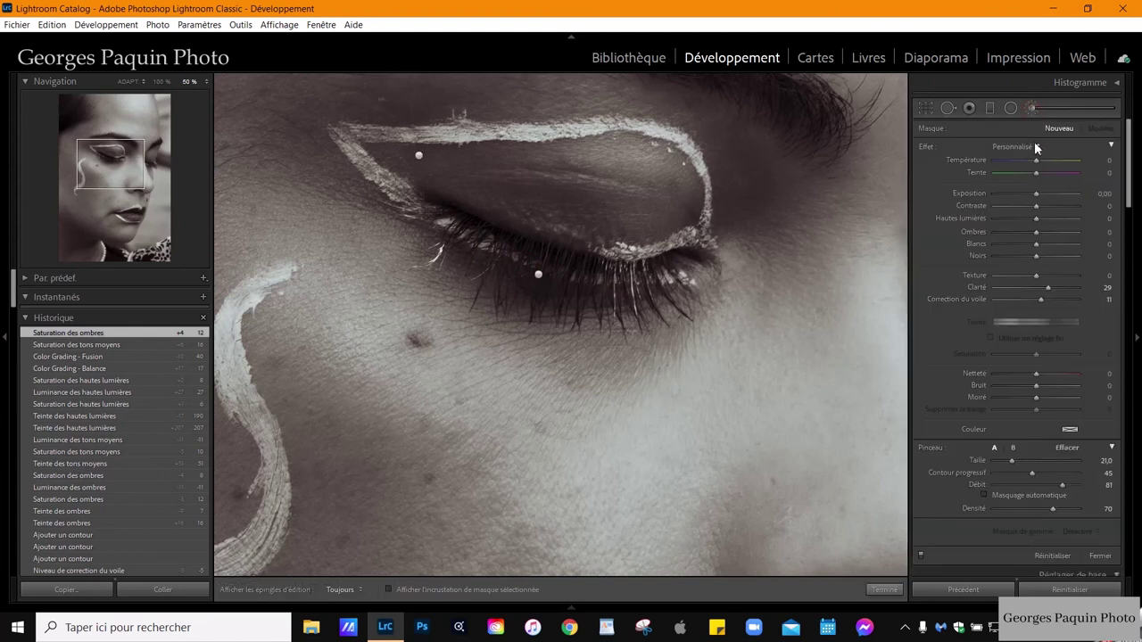
{"action": "left_click", "coordinate": [1036, 148]}
{"action": "left_click", "coordinate": [794, 252]}
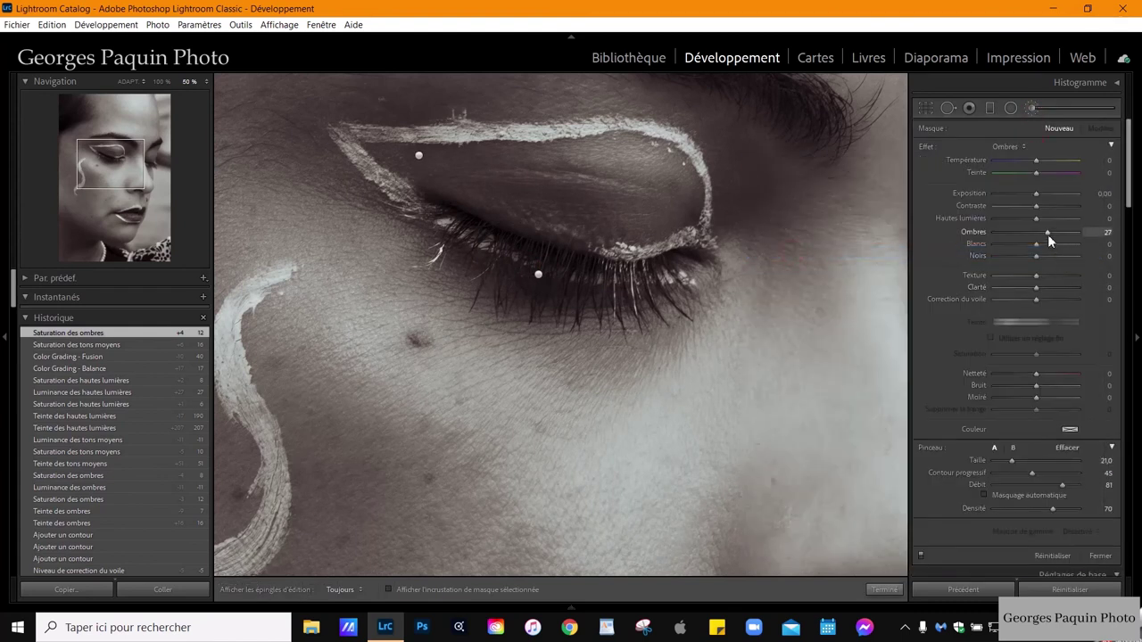
{"action": "left_click_drag", "start_coordinate": [1049, 235], "coordinate": [1052, 236]}
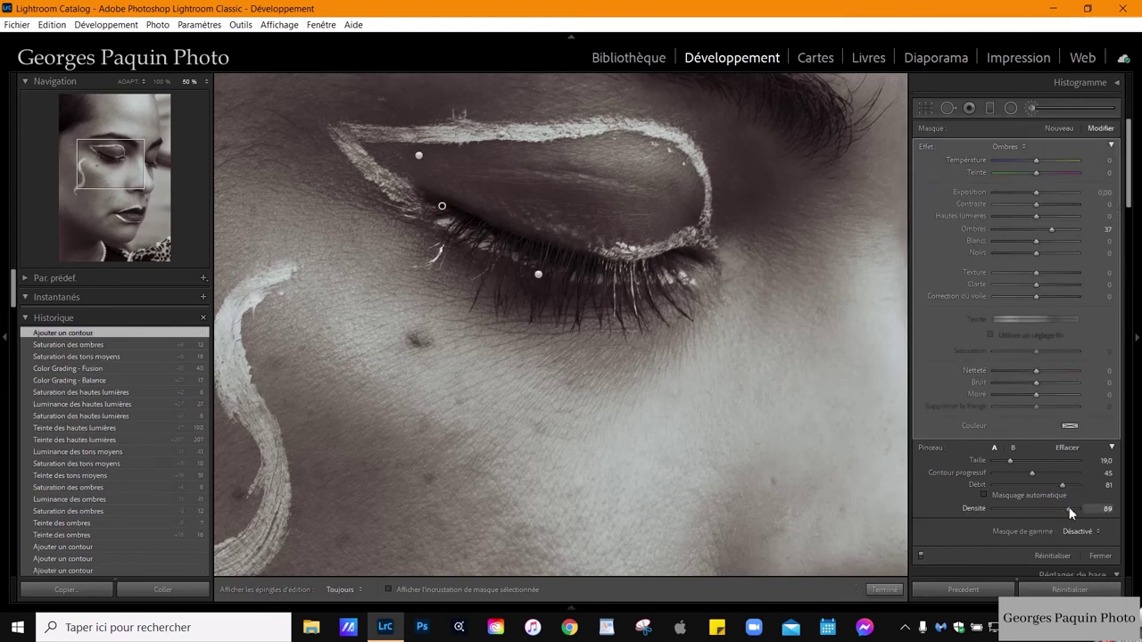
{"action": "left_click_drag", "start_coordinate": [1062, 485], "coordinate": [1066, 484]}
{"action": "key", "text": "Up"}
{"action": "key", "text": "Up"}
{"action": "key", "text": "Up"}
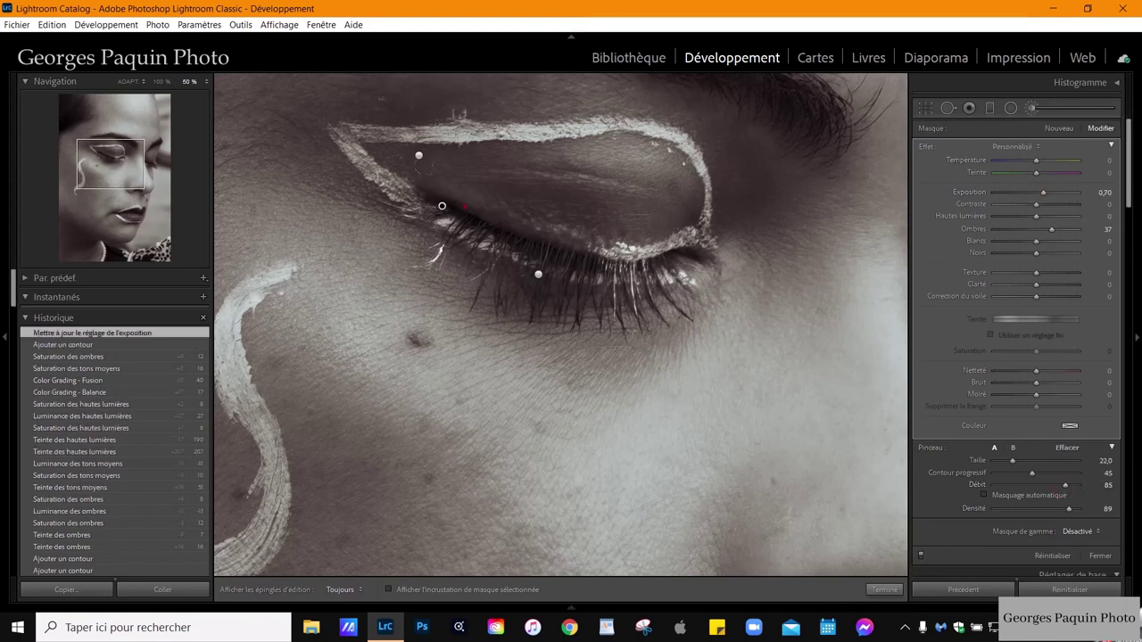
Step: Paint the brightening mask over the eye and lips, then finish the brush edit
{"action": "key", "text": "h"}
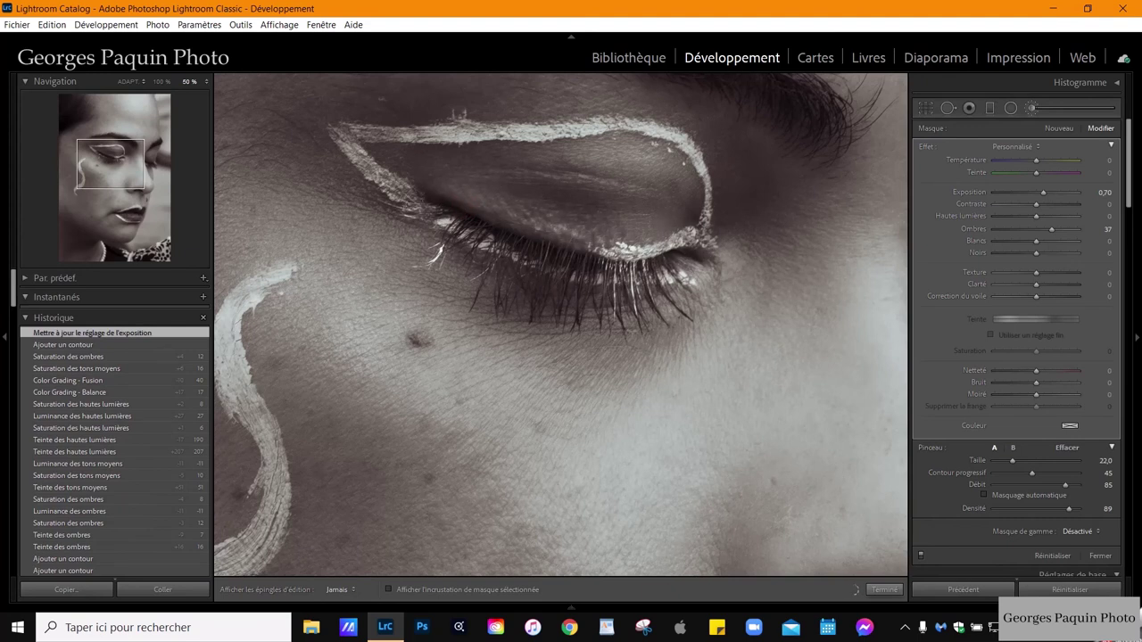
{"action": "key", "text": "h"}
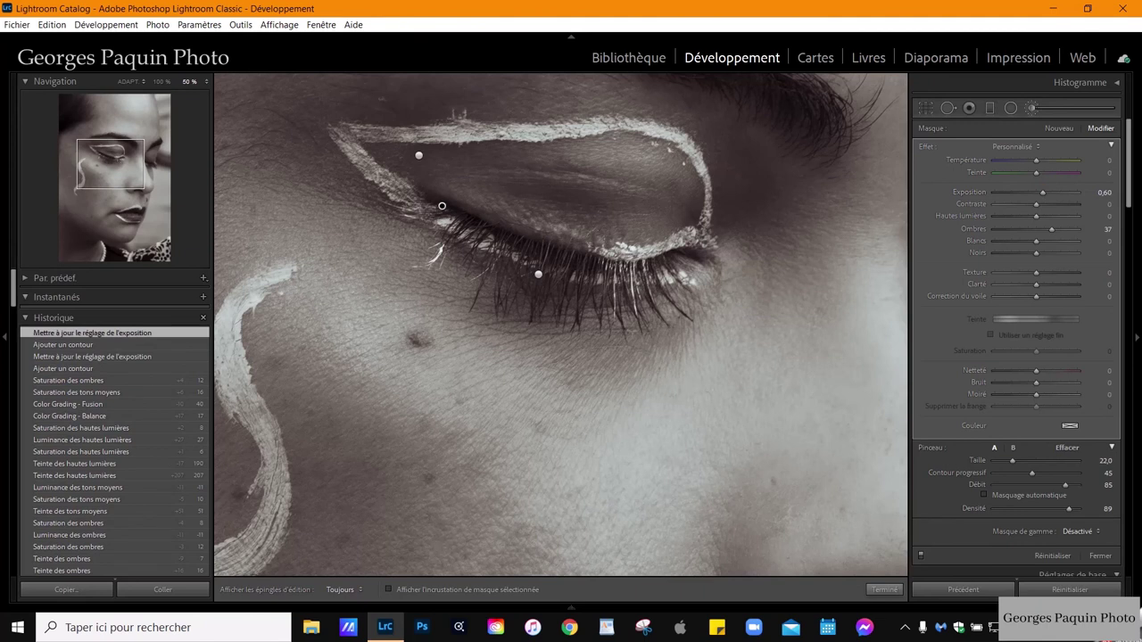
{"action": "left_click_drag", "start_coordinate": [134, 169], "coordinate": [137, 217]}
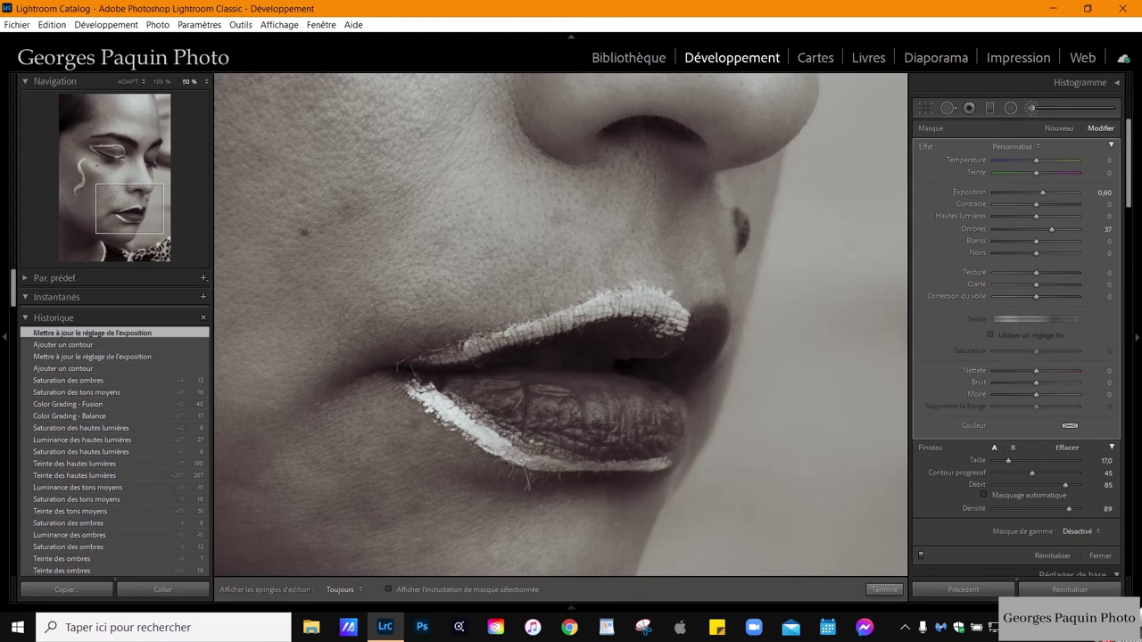
{"action": "mouse_move", "coordinate": [679, 350]}
{"action": "left_mouse_down"}
{"action": "mouse_move", "coordinate": [627, 367]}
{"action": "mouse_move", "coordinate": [658, 411]}
{"action": "left_mouse_up"}
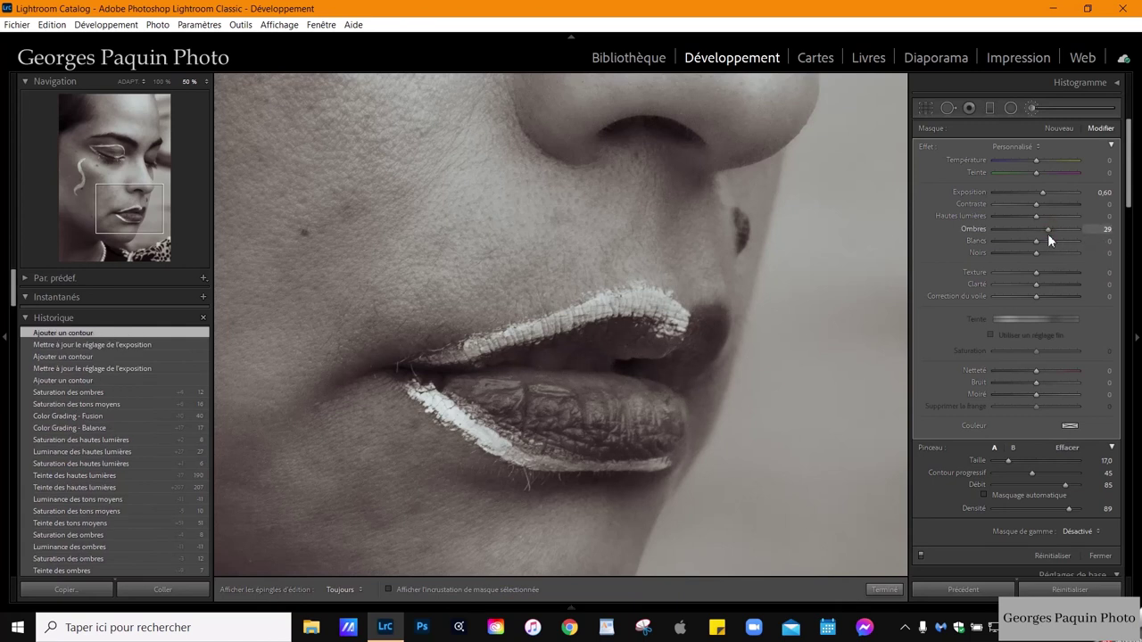
{"action": "left_click", "coordinate": [885, 590]}
{"action": "left_click", "coordinate": [771, 461]}
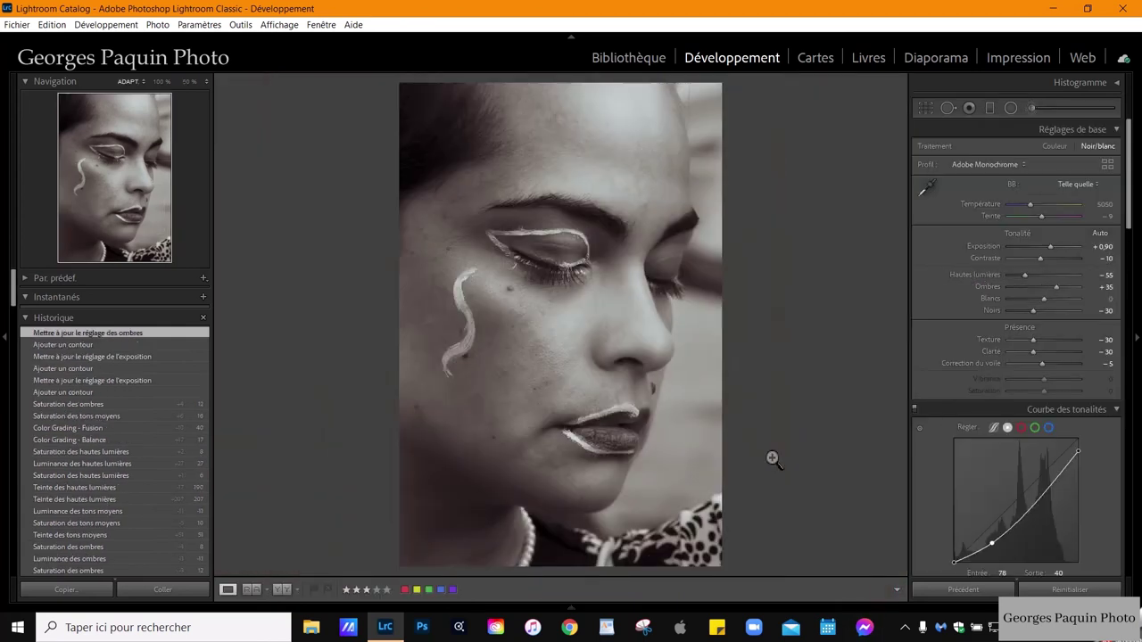